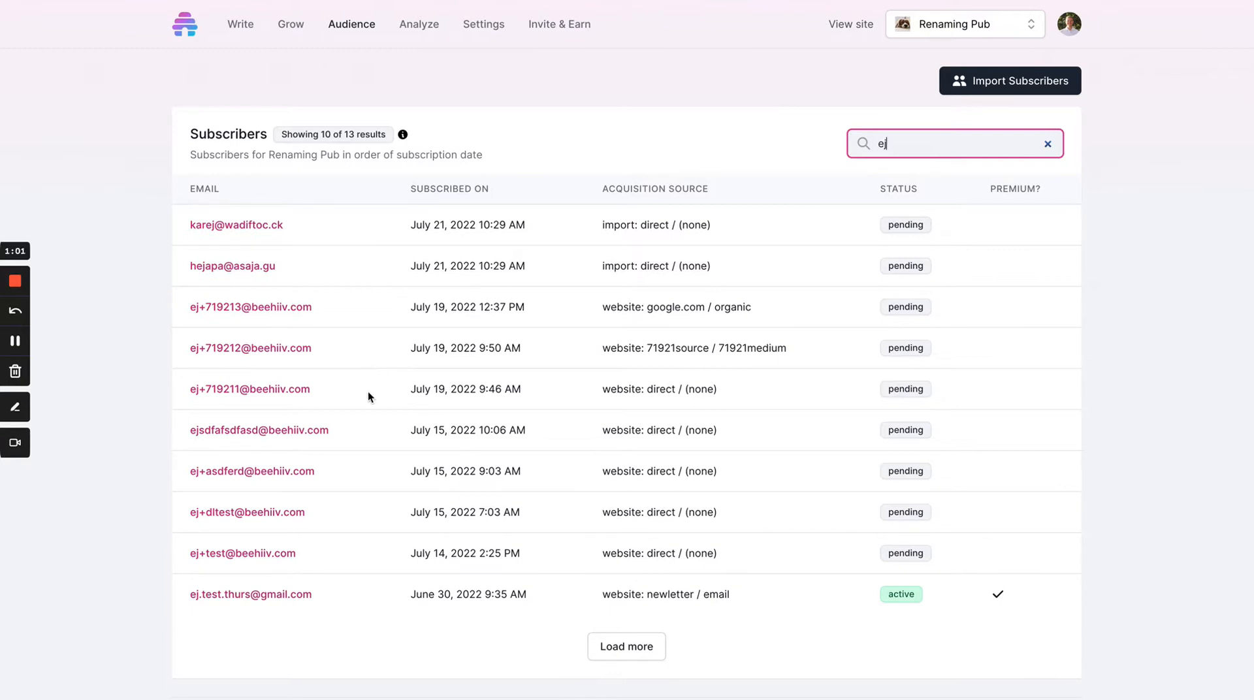
Step: Open the active premium subscriber's profile from the search results and review its location, last_name and first_name custom fields
{"action": "left_click", "coordinate": [265, 594]}
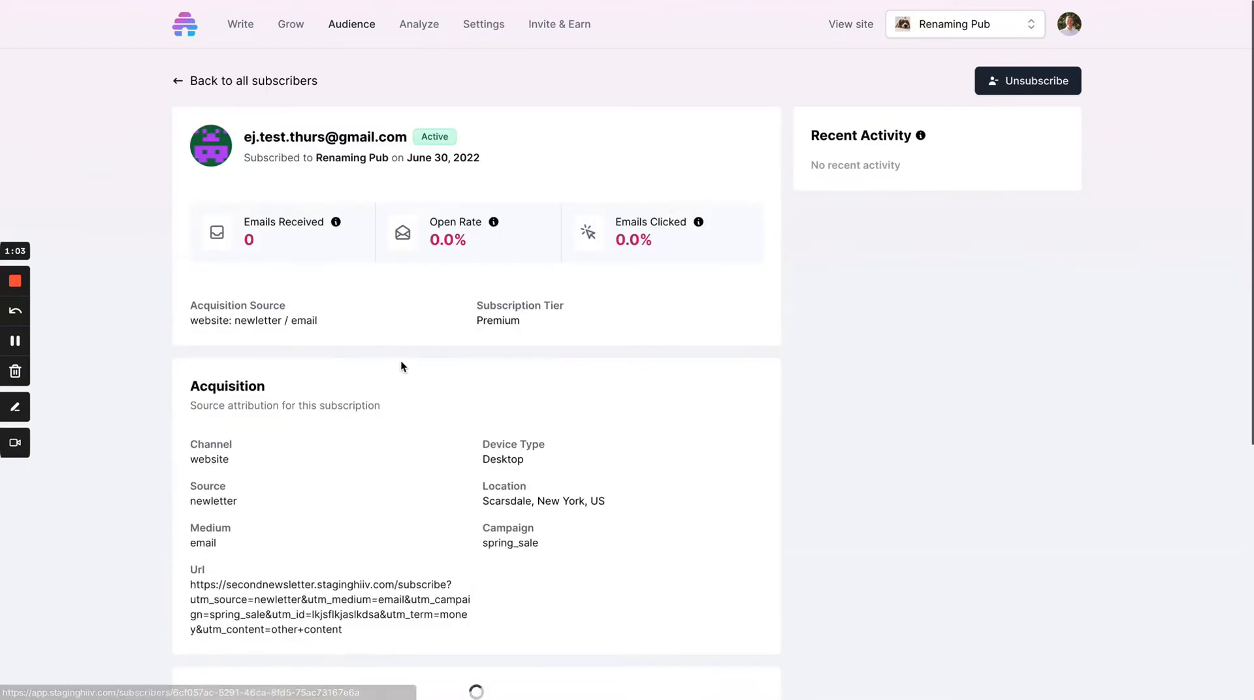
{"action": "scroll", "coordinate": [399, 391], "scroll_direction": "down", "scroll_amount": 5}
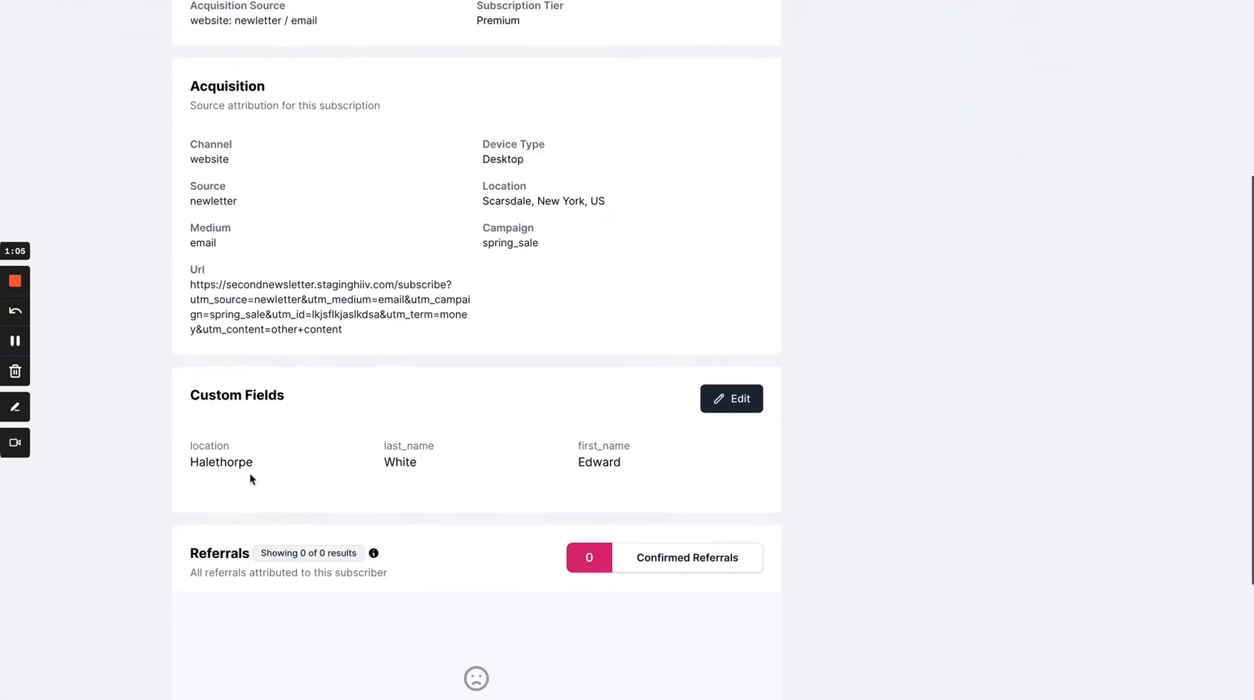
{"action": "left_click_drag", "start_coordinate": [192, 447], "coordinate": [538, 450]}
{"action": "left_click", "coordinate": [674, 439]}
Step: Open the subscriber's custom fields for editing, finish without changing them, and review the location and last_name field labels
{"action": "left_click", "coordinate": [733, 398]}
{"action": "left_click", "coordinate": [349, 468]}
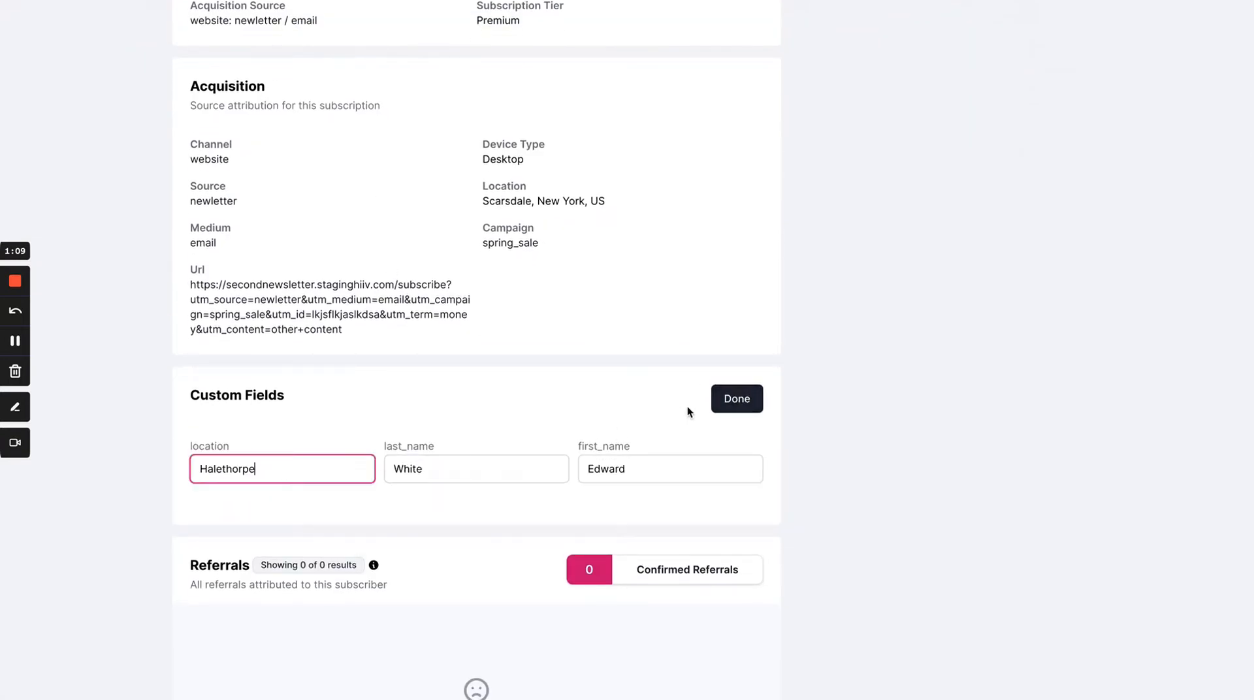
{"action": "left_click", "coordinate": [750, 400]}
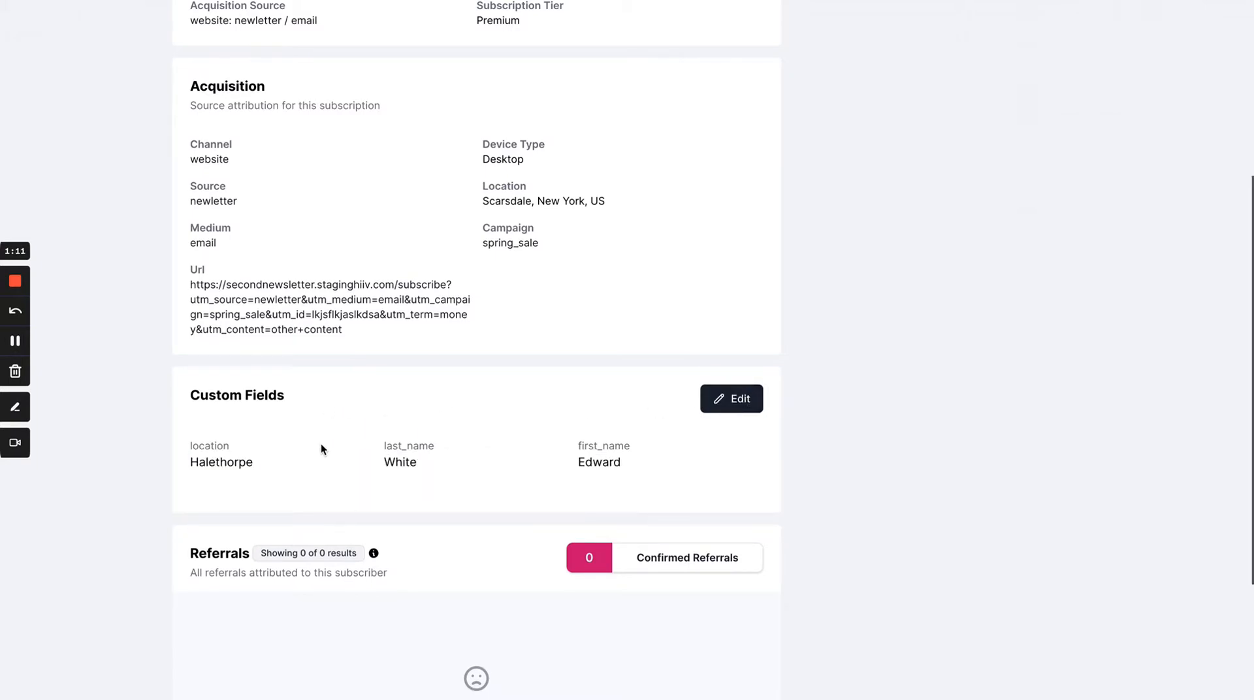
{"action": "left_click_drag", "start_coordinate": [193, 447], "coordinate": [234, 446]}
{"action": "double_click", "coordinate": [418, 446]}
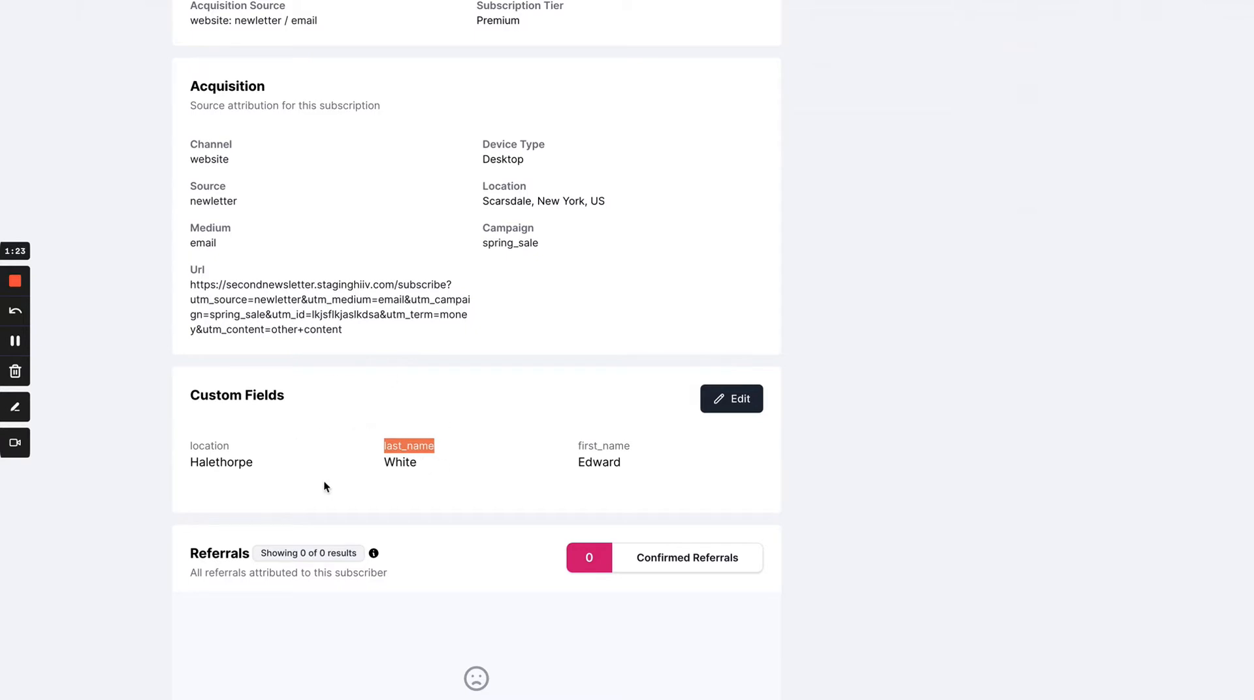
{"action": "left_click", "coordinate": [415, 452]}
Step: Return to the subscriber list, open the first listed subscriber's profile and check the value of its location custom field
{"action": "scroll", "coordinate": [236, 112], "scroll_direction": "up", "scroll_amount": 5}
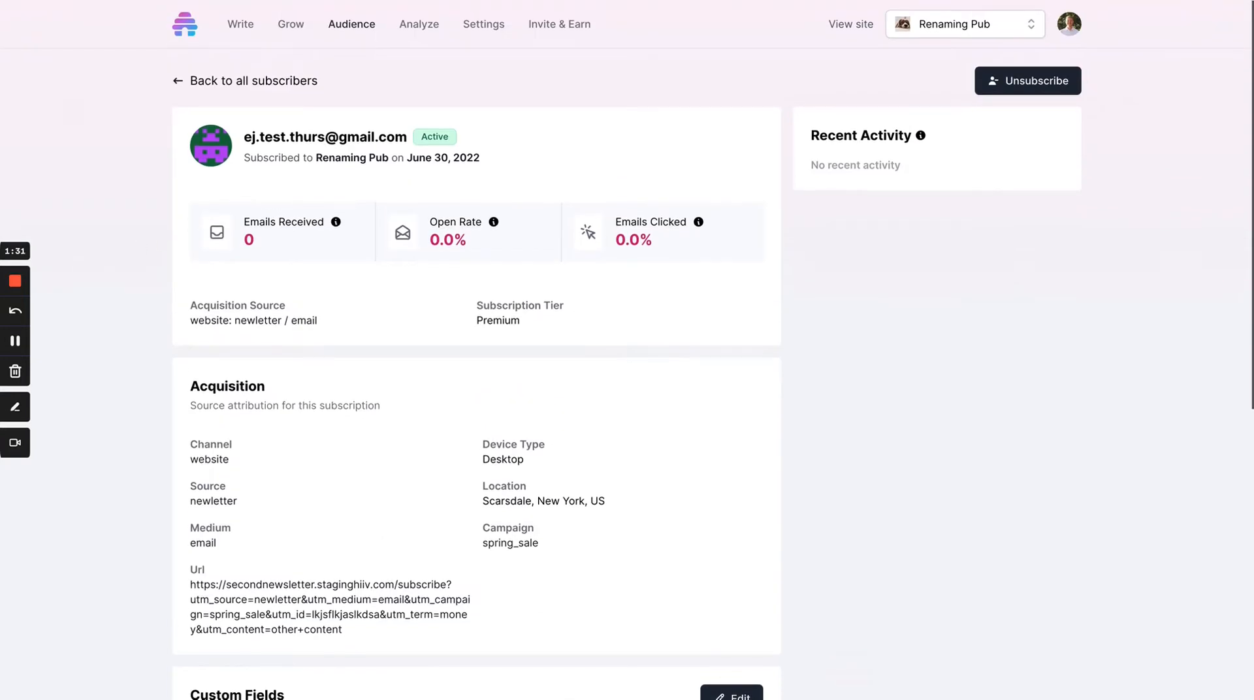
{"action": "left_click", "coordinate": [260, 77]}
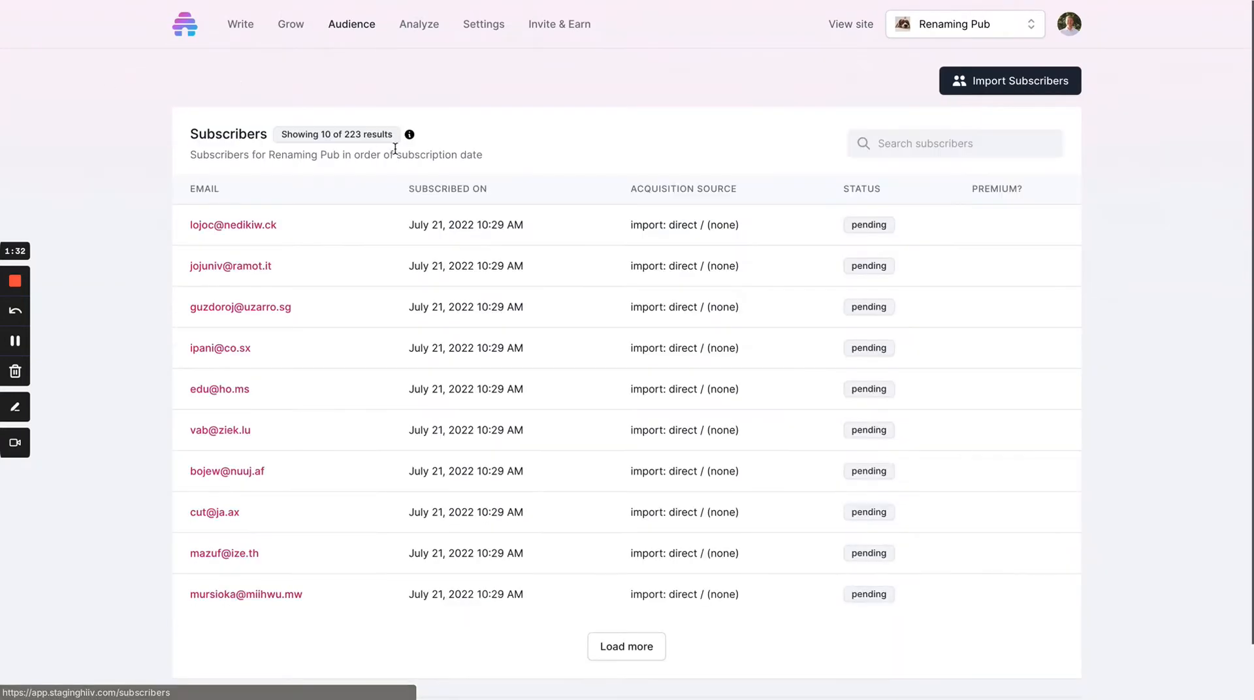
{"action": "left_click", "coordinate": [253, 225]}
{"action": "scroll", "coordinate": [496, 333], "scroll_direction": "down", "scroll_amount": 3}
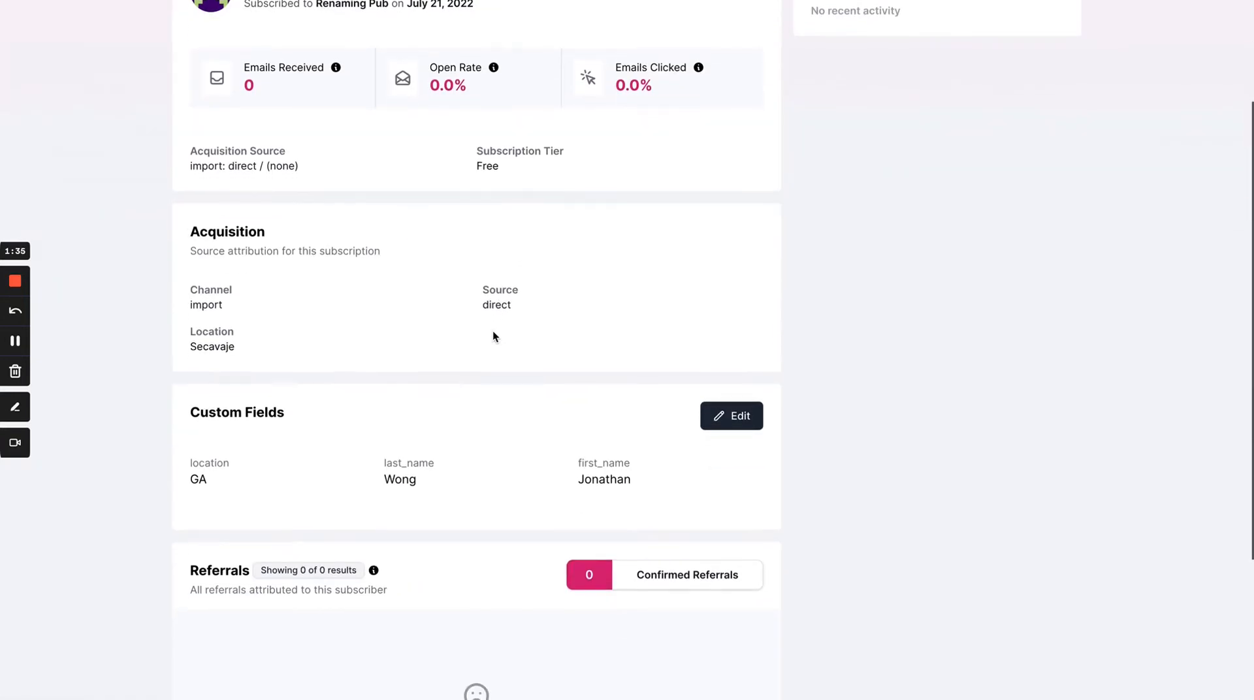
{"action": "double_click", "coordinate": [198, 480]}
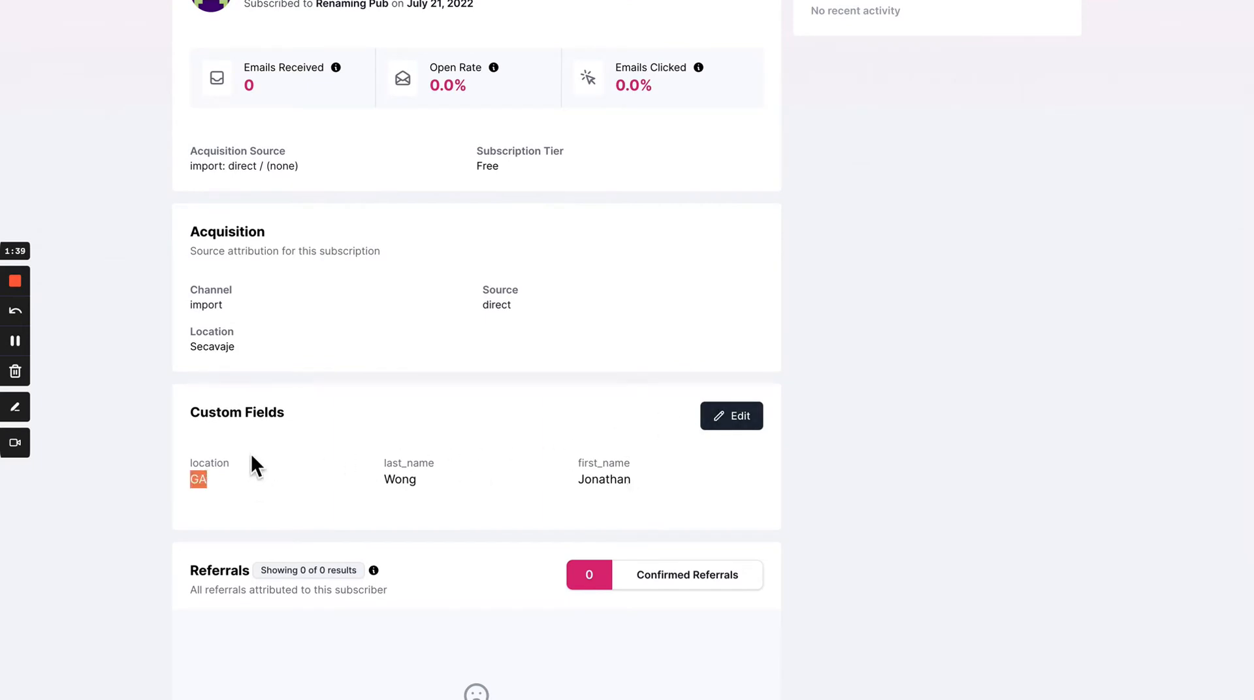
{"action": "scroll", "coordinate": [215, 346], "scroll_direction": "up", "scroll_amount": 2}
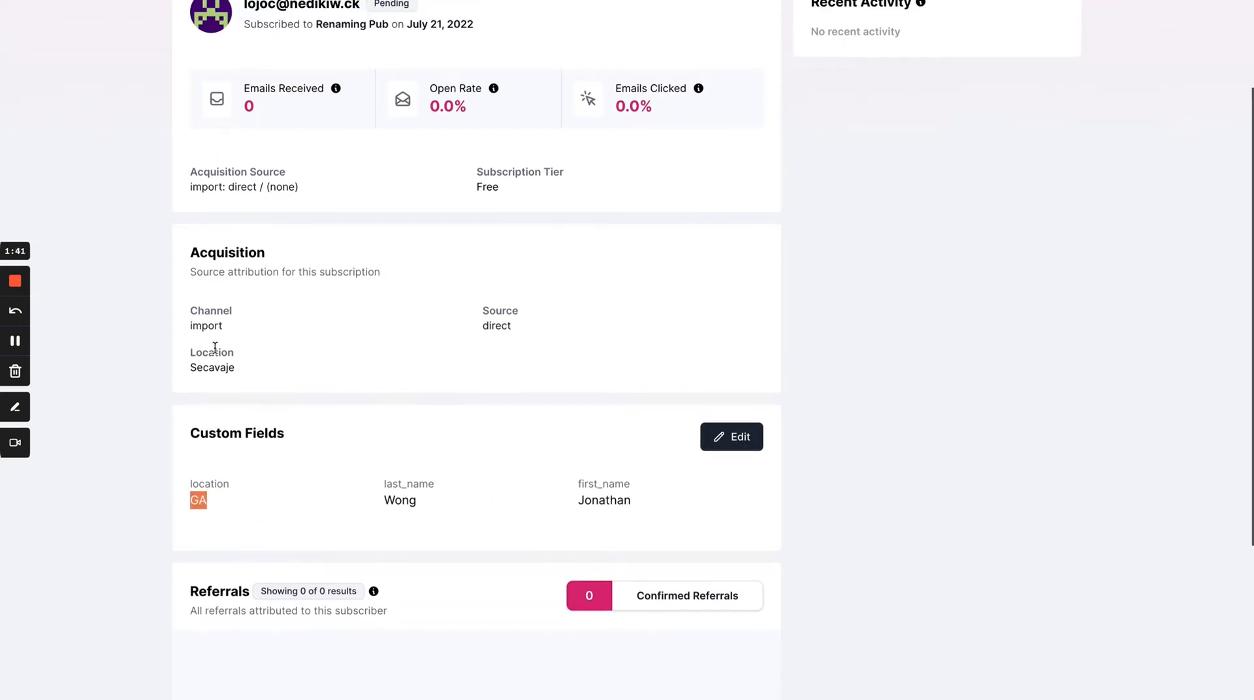
{"action": "scroll", "coordinate": [216, 350], "scroll_direction": "up", "scroll_amount": 1}
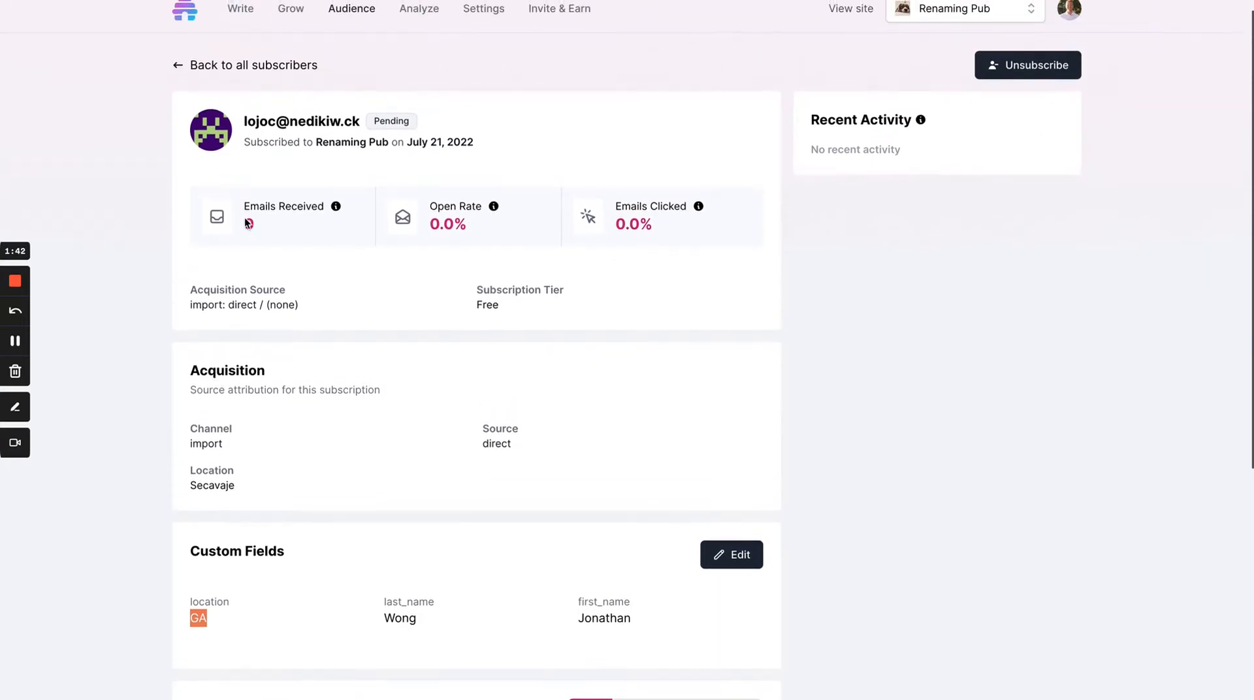
Step: Go back to the full subscriber list and look over its entries
{"action": "left_click", "coordinate": [260, 65]}
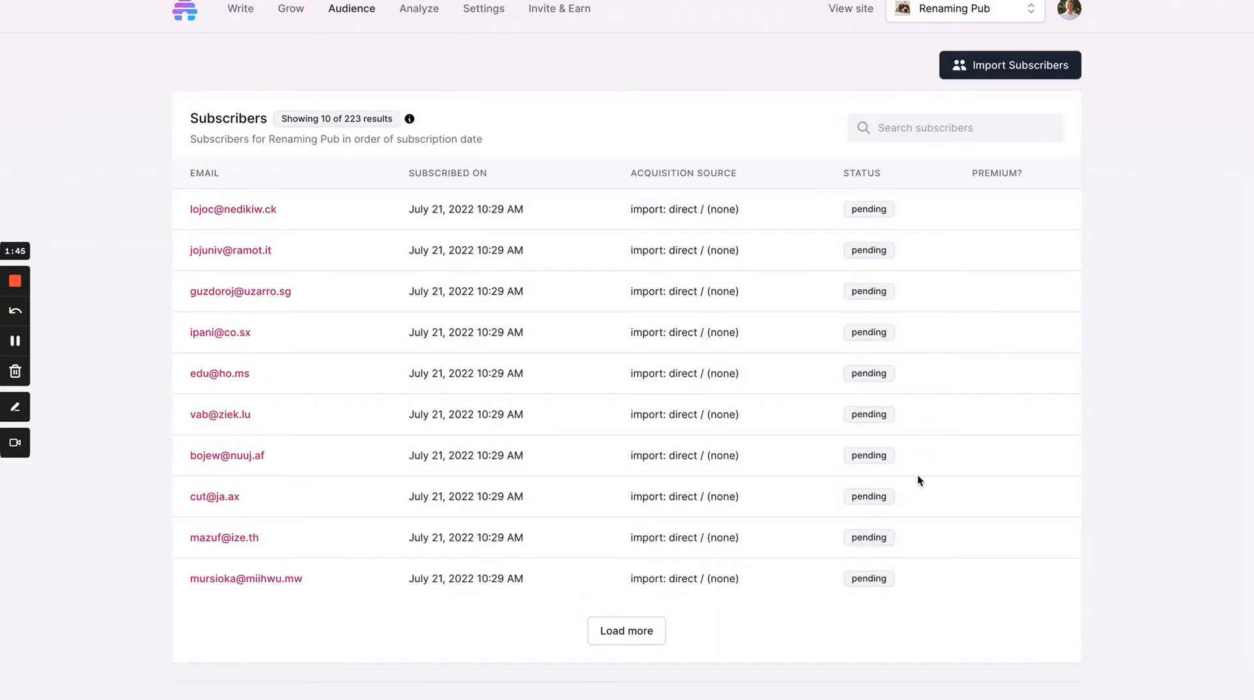
{"action": "scroll", "coordinate": [849, 555], "scroll_direction": "down", "scroll_amount": 1}
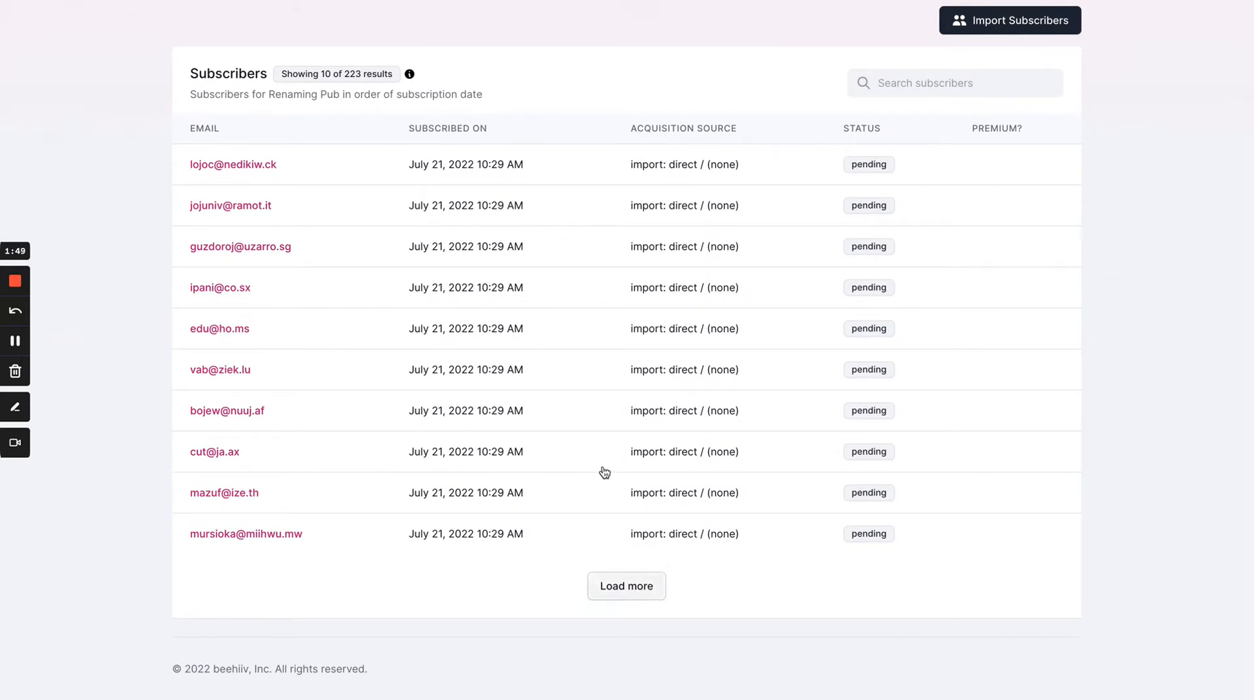
{"action": "scroll", "coordinate": [457, 108], "scroll_direction": "up", "scroll_amount": 1}
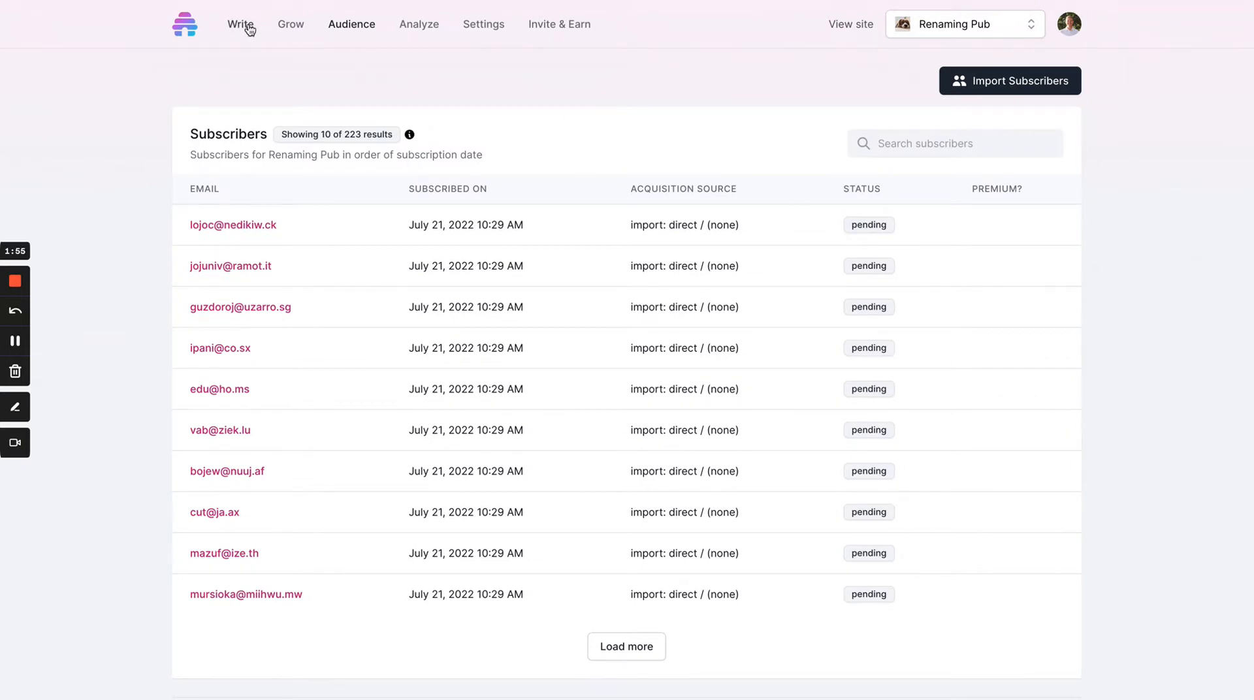
Step: Open the "Custom Fields" draft from the posts list in the post editor
{"action": "left_click", "coordinate": [246, 31]}
{"action": "left_click", "coordinate": [226, 79]}
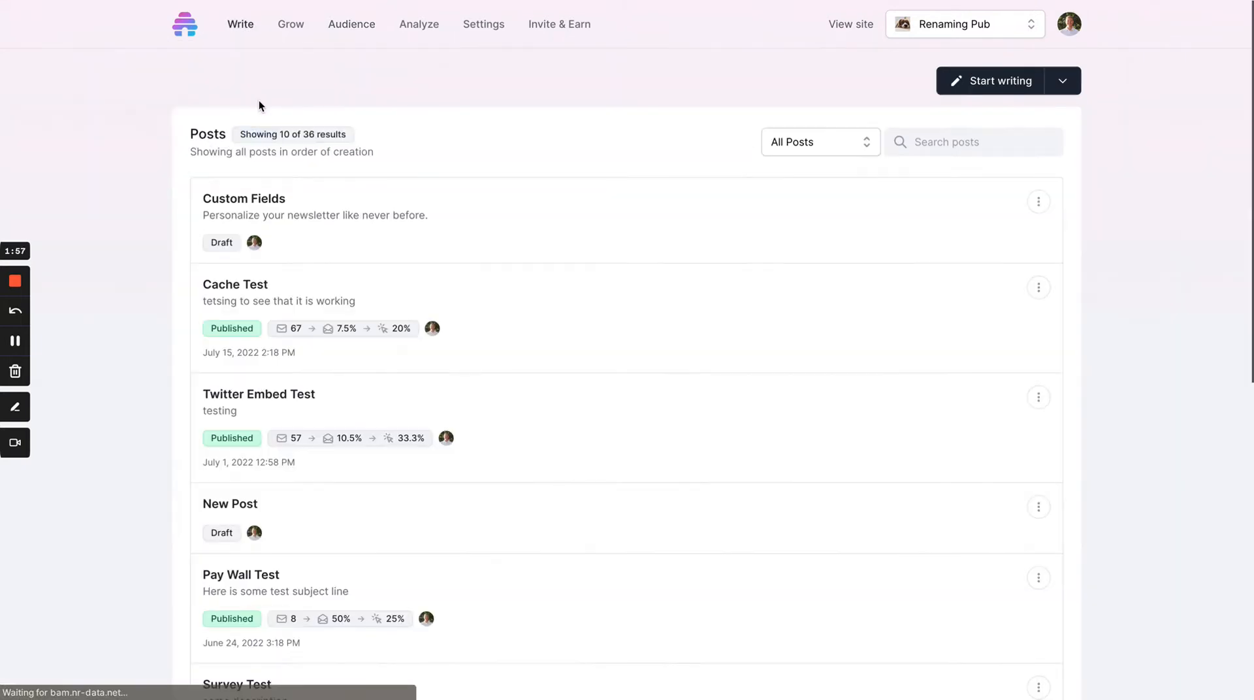
{"action": "left_click", "coordinate": [259, 207]}
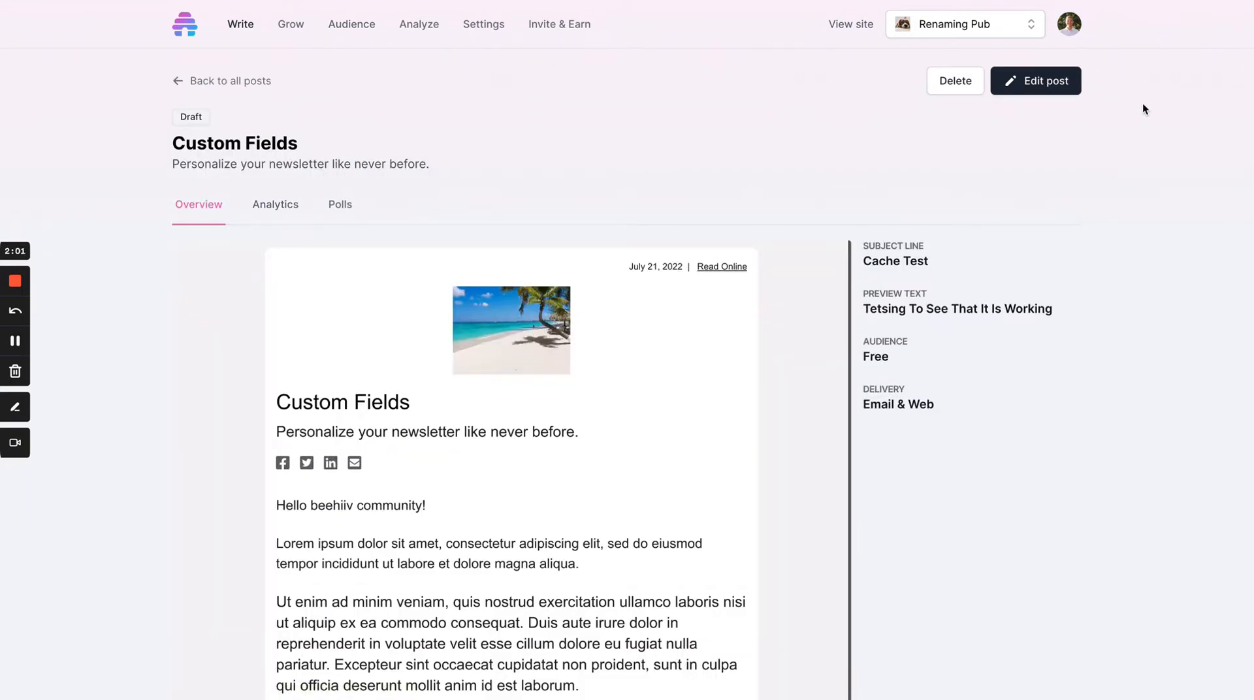
{"action": "left_click", "coordinate": [1058, 85]}
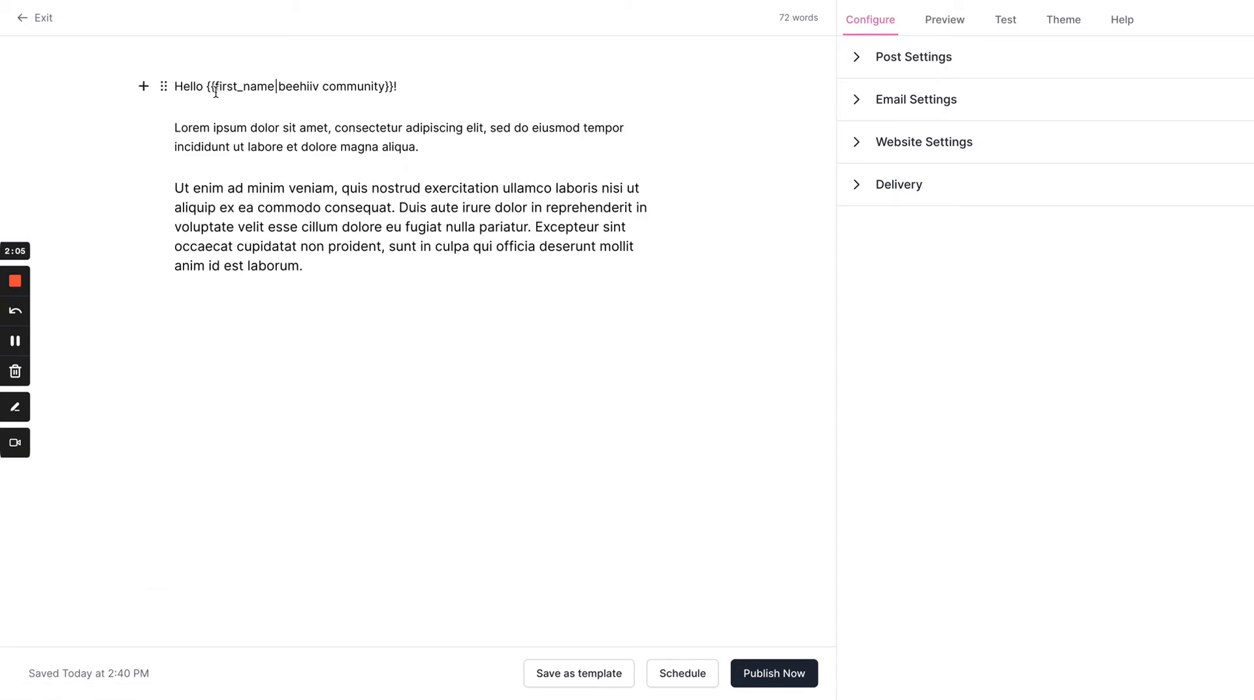
Step: Examine the parts of the greeting's {{first_name|beehiiv community}} merge tag: braces, field name, pipe separator and fallback text
{"action": "left_click_drag", "start_coordinate": [208, 89], "coordinate": [411, 89]}
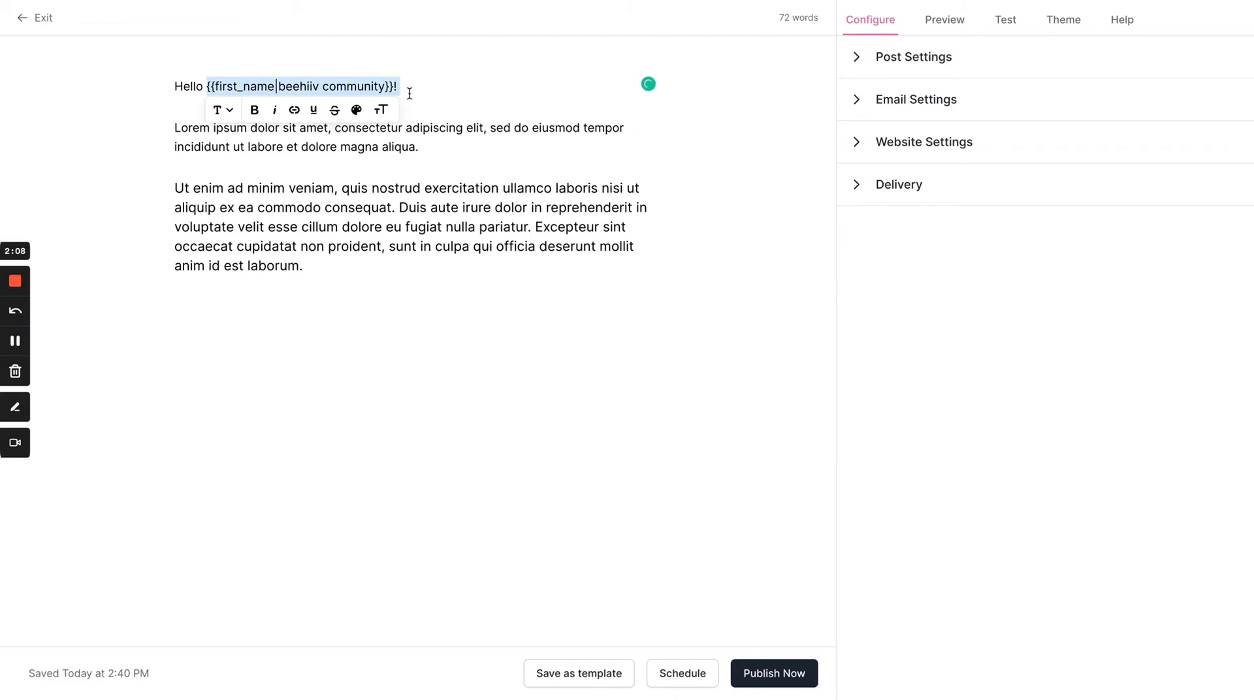
{"action": "left_click", "coordinate": [301, 79]}
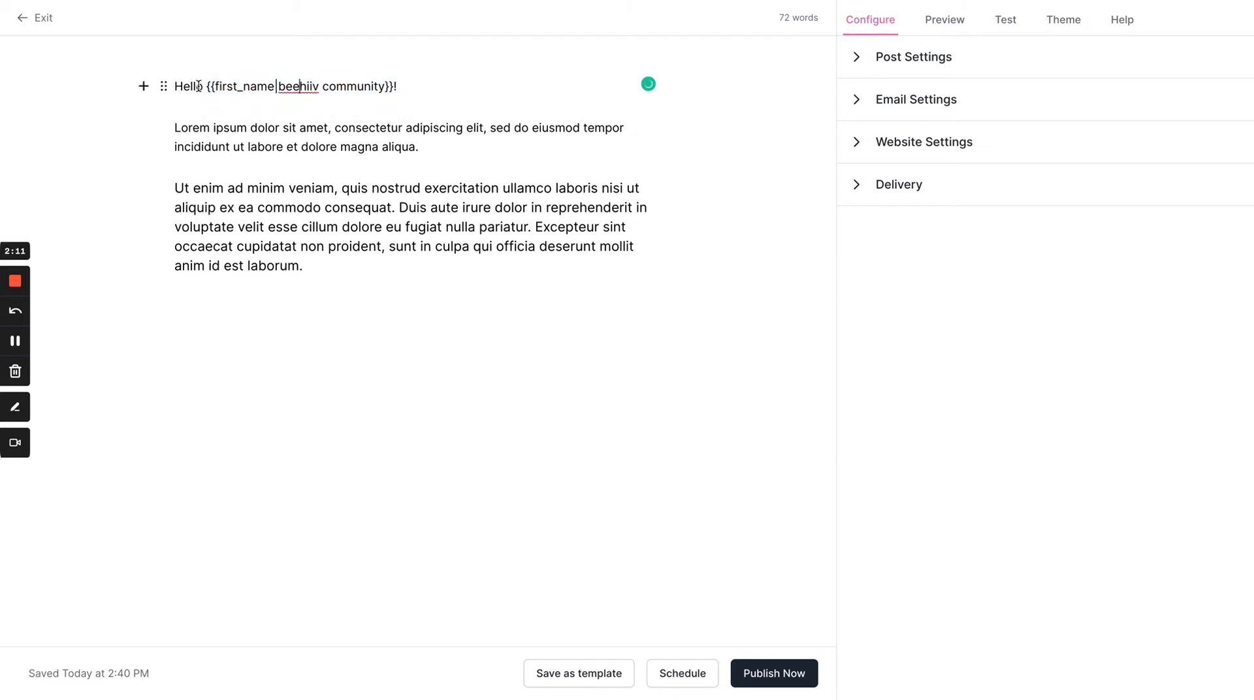
{"action": "left_click_drag", "start_coordinate": [205, 85], "coordinate": [212, 86]}
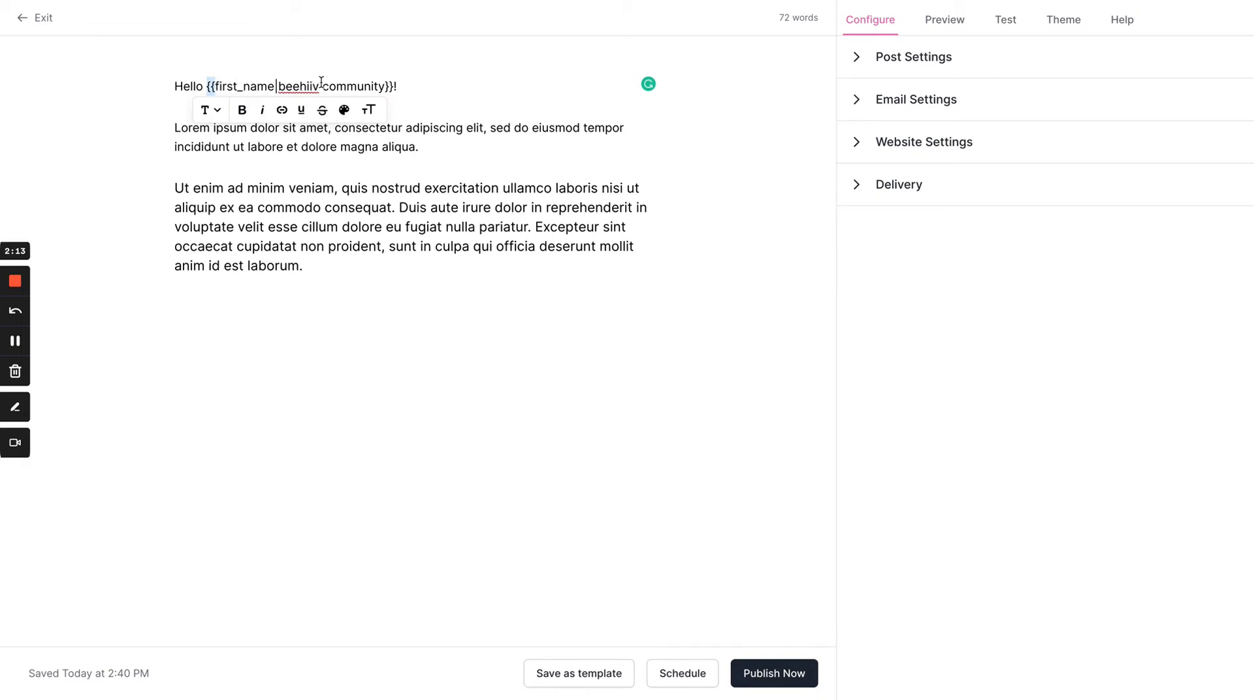
{"action": "left_click", "coordinate": [225, 86]}
{"action": "double_click", "coordinate": [222, 85]}
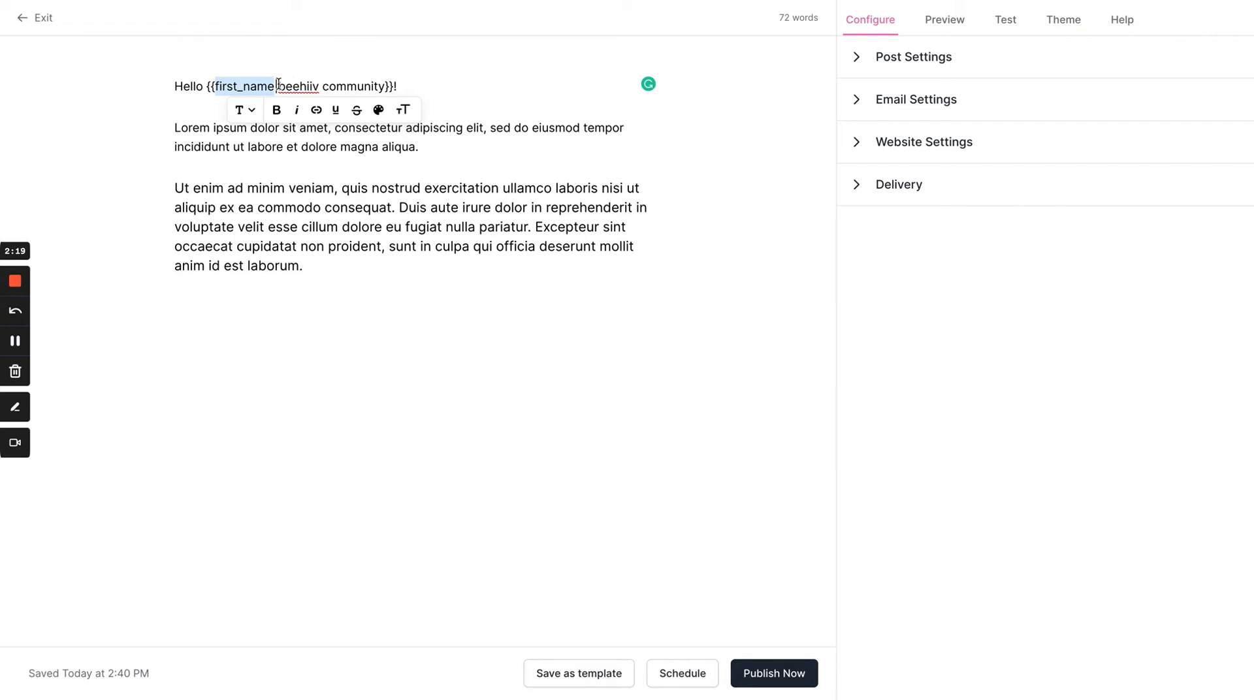
{"action": "left_click", "coordinate": [278, 83]}
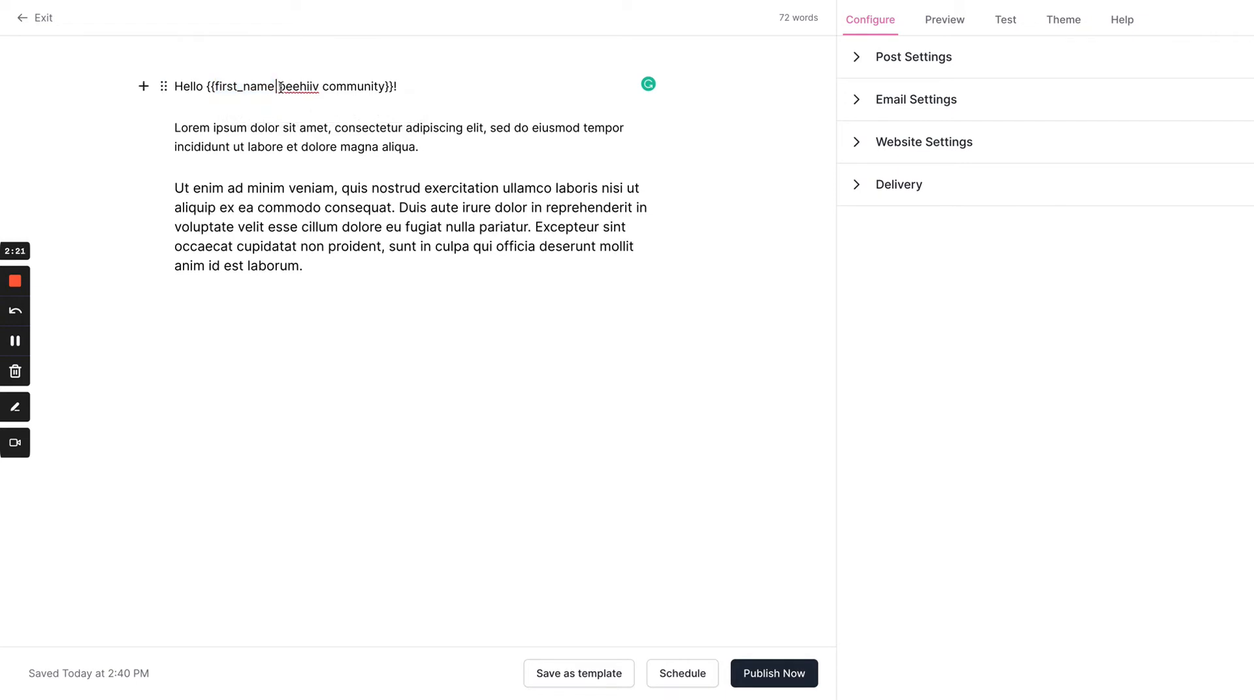
{"action": "double_click", "coordinate": [277, 86]}
{"action": "left_click", "coordinate": [283, 87]}
{"action": "left_click_drag", "start_coordinate": [278, 86], "coordinate": [383, 84]}
{"action": "left_click", "coordinate": [358, 147]}
{"action": "left_click_drag", "start_coordinate": [218, 87], "coordinate": [384, 90]}
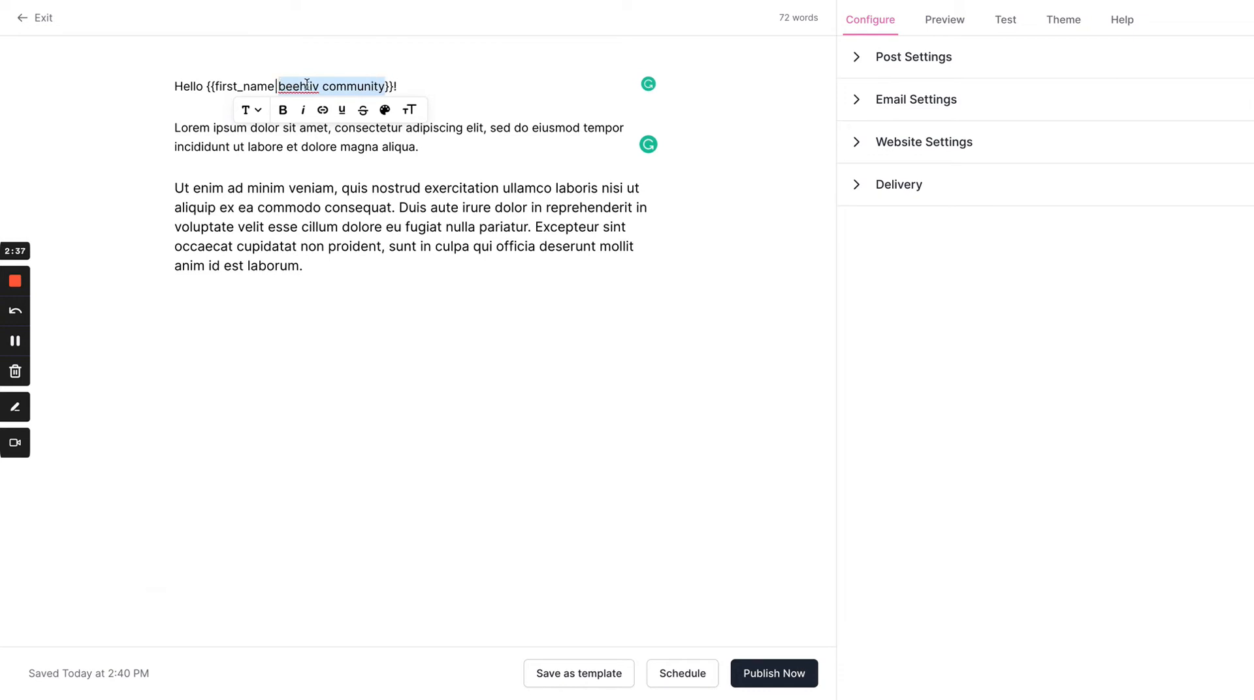
{"action": "left_click", "coordinate": [390, 86]}
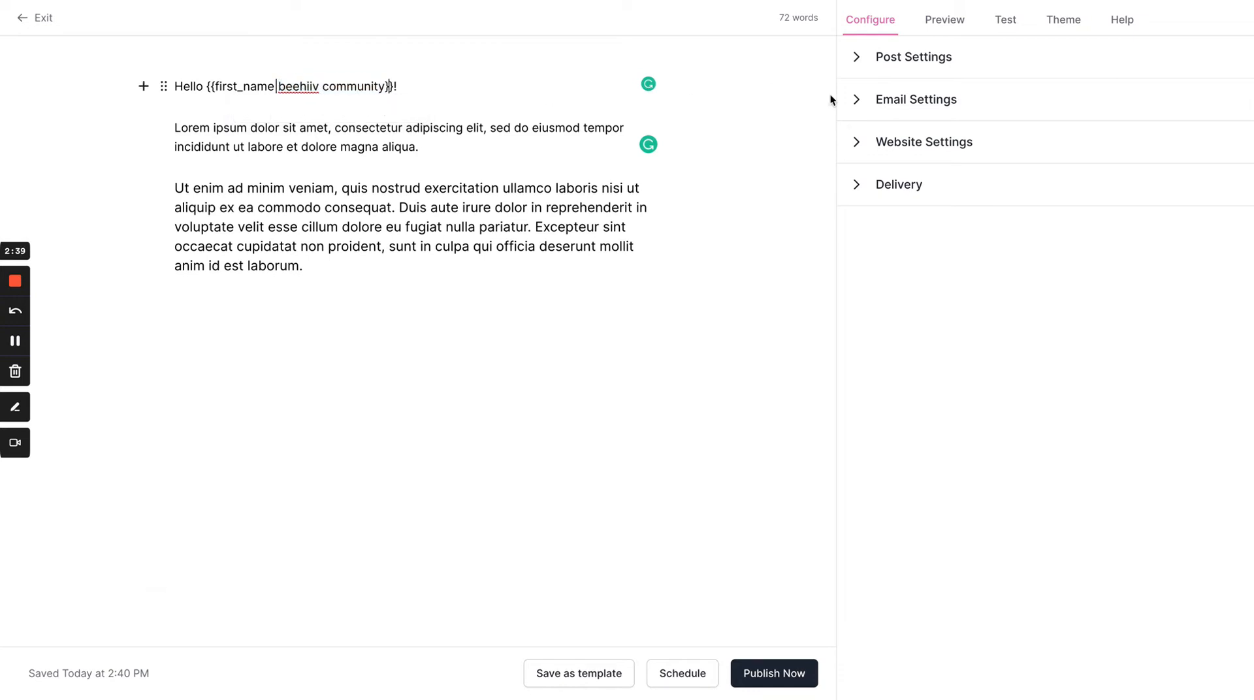
Step: Preview the email with the active premium subscriber as the simulated subscriber, check the personalized greeting, and close the preview
{"action": "left_click", "coordinate": [953, 22]}
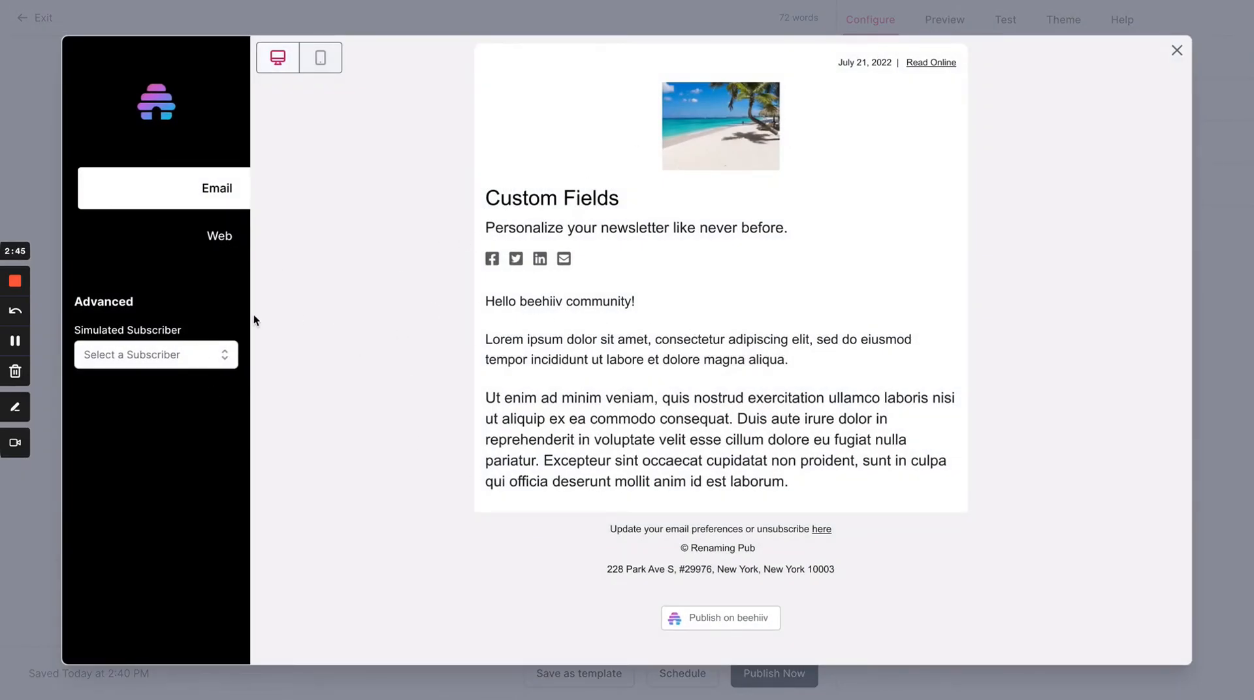
{"action": "left_click", "coordinate": [185, 353]}
{"action": "type", "text": "ej"}
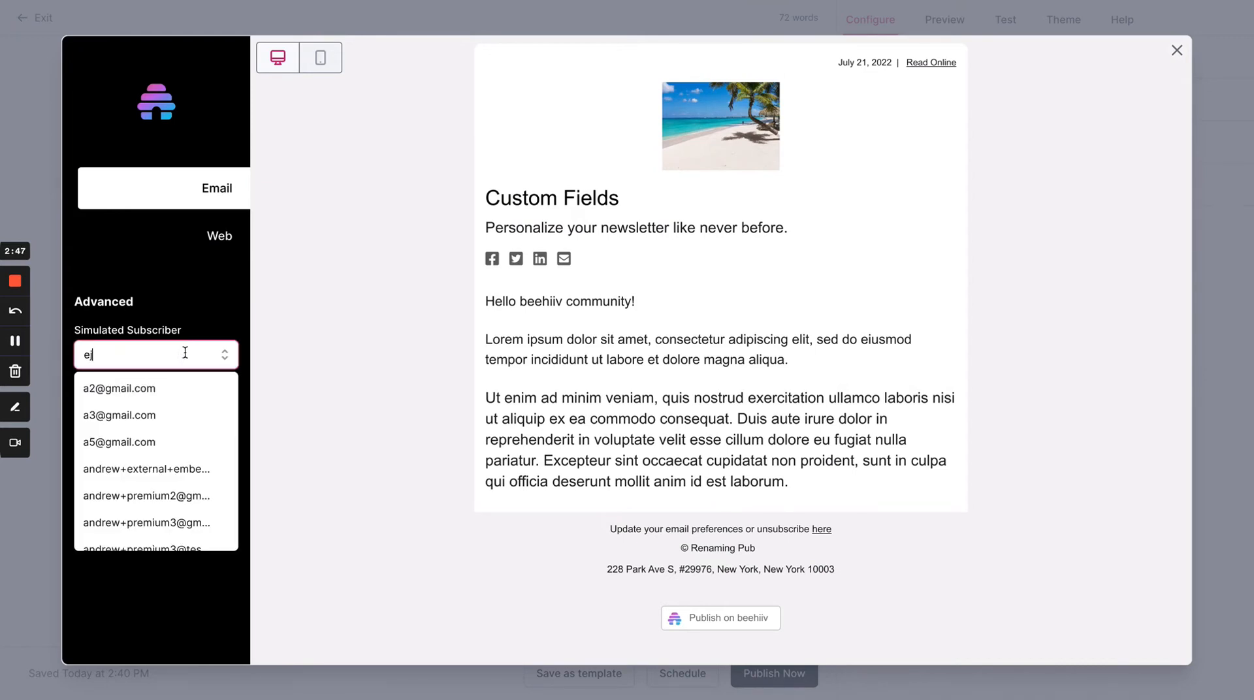
{"action": "left_click", "coordinate": [142, 408]}
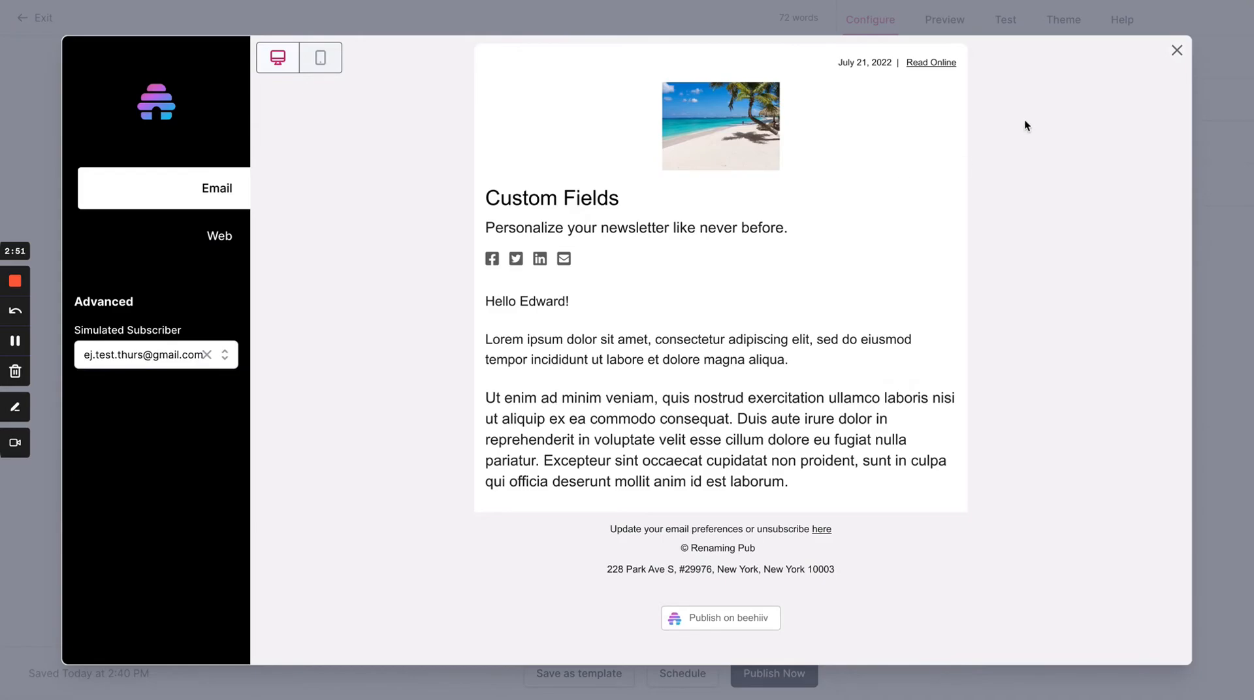
{"action": "left_click", "coordinate": [1176, 53]}
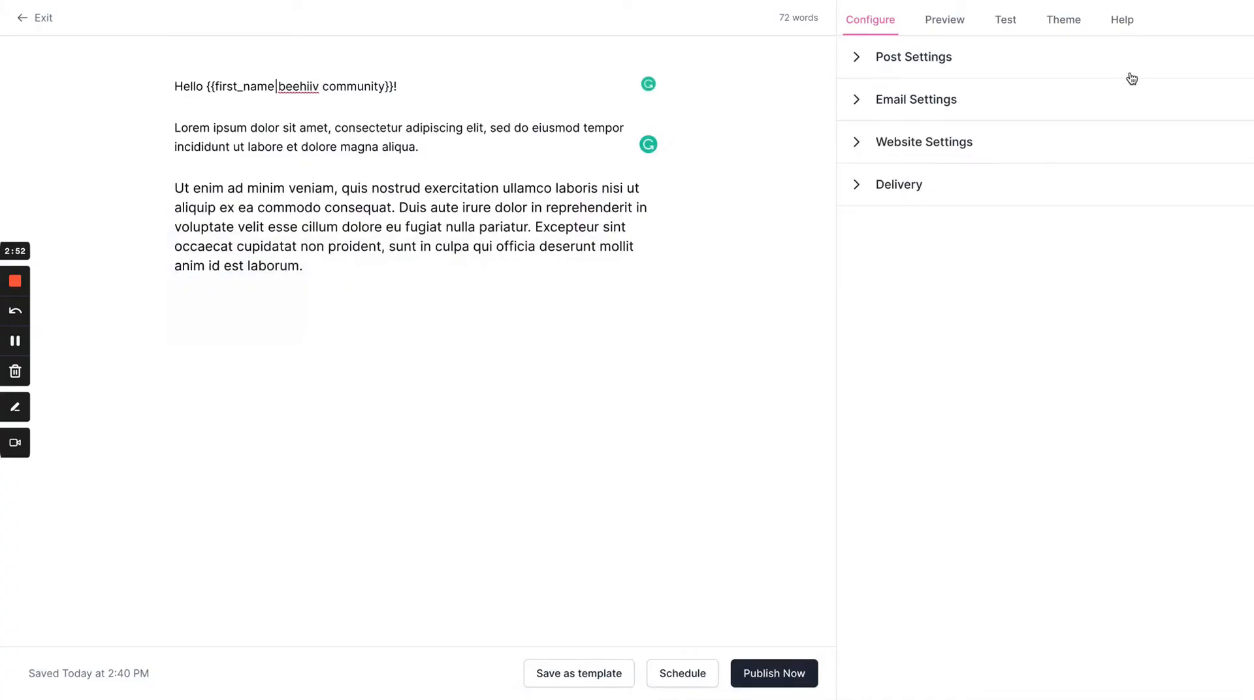
Step: Set up a test send with the active premium subscriber as simulated subscriber and enter the empty additional emails field
{"action": "left_click", "coordinate": [1002, 27]}
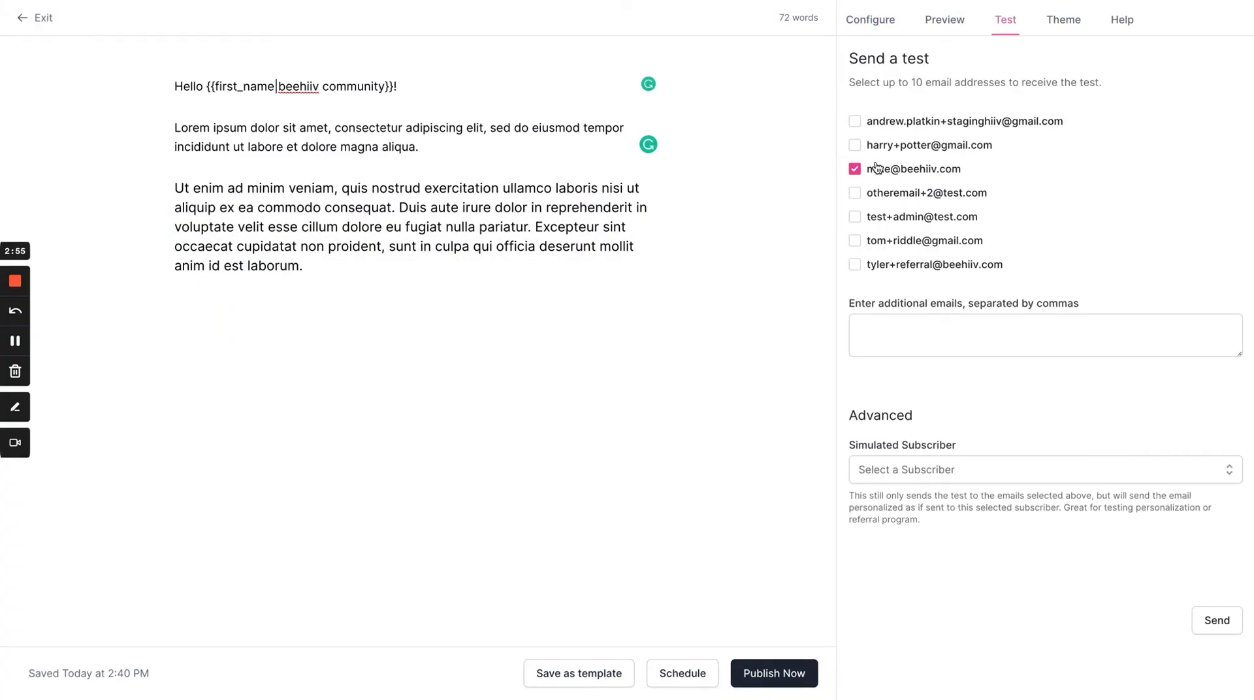
{"action": "left_click", "coordinate": [901, 471]}
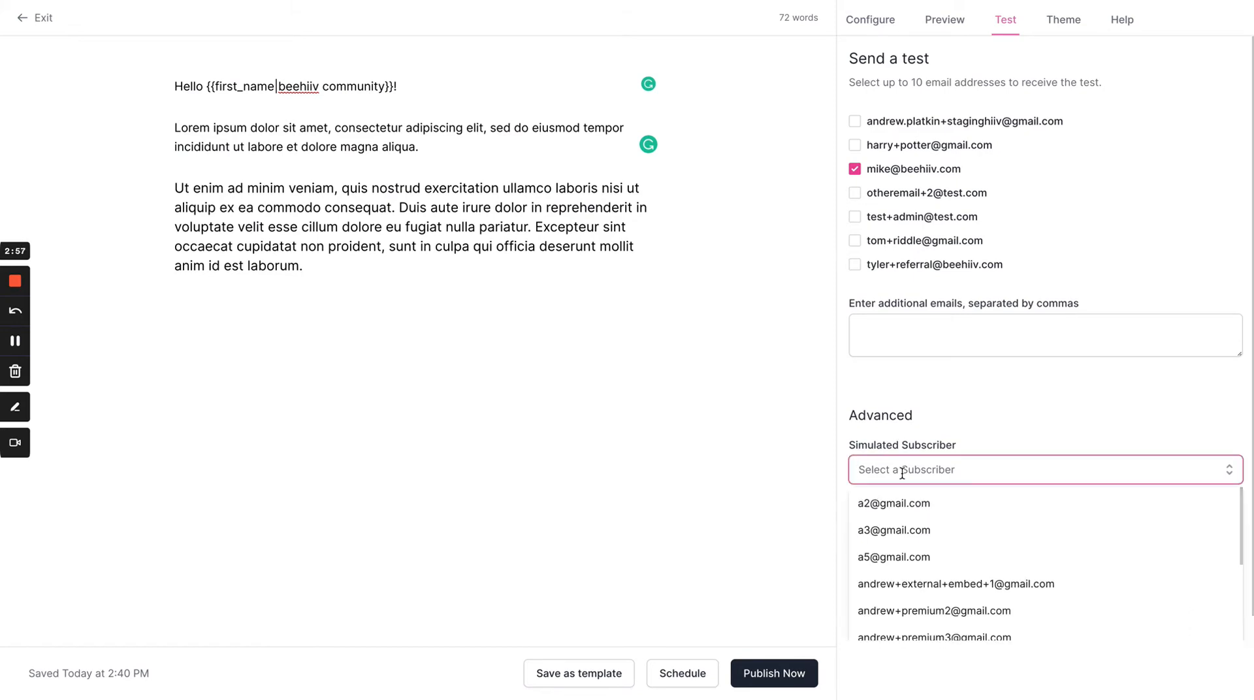
{"action": "type", "text": "ej"}
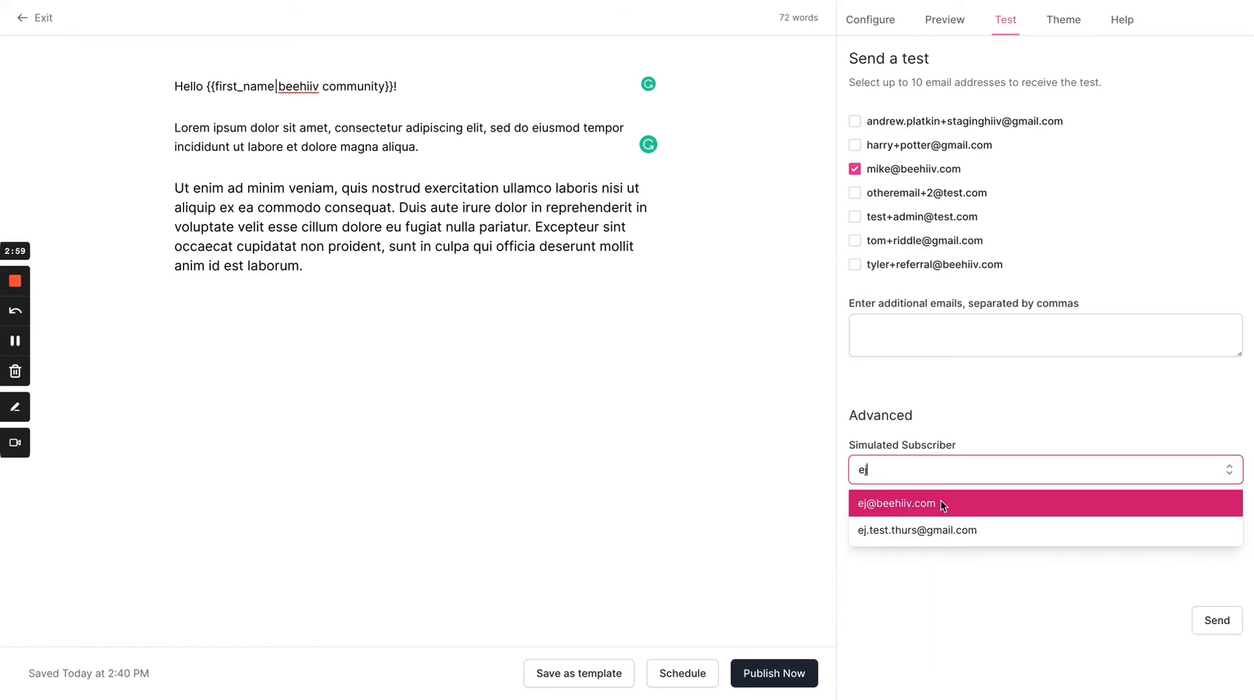
{"action": "left_click", "coordinate": [920, 532]}
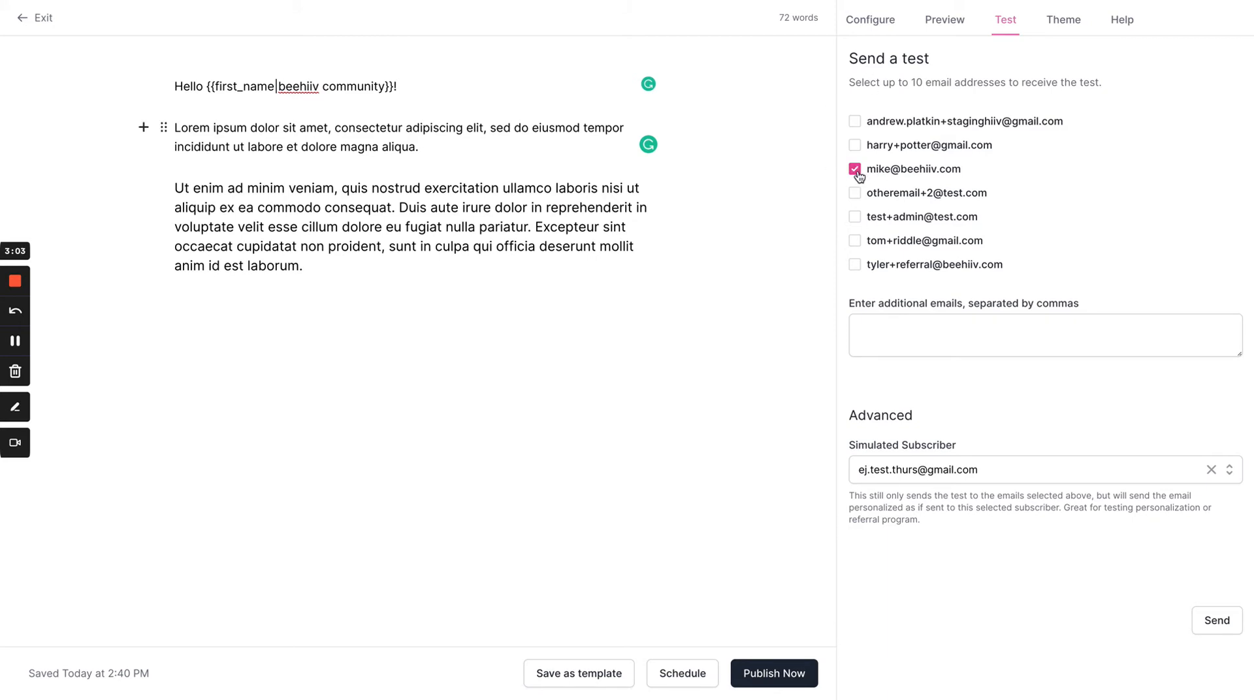
{"action": "left_click", "coordinate": [866, 317]}
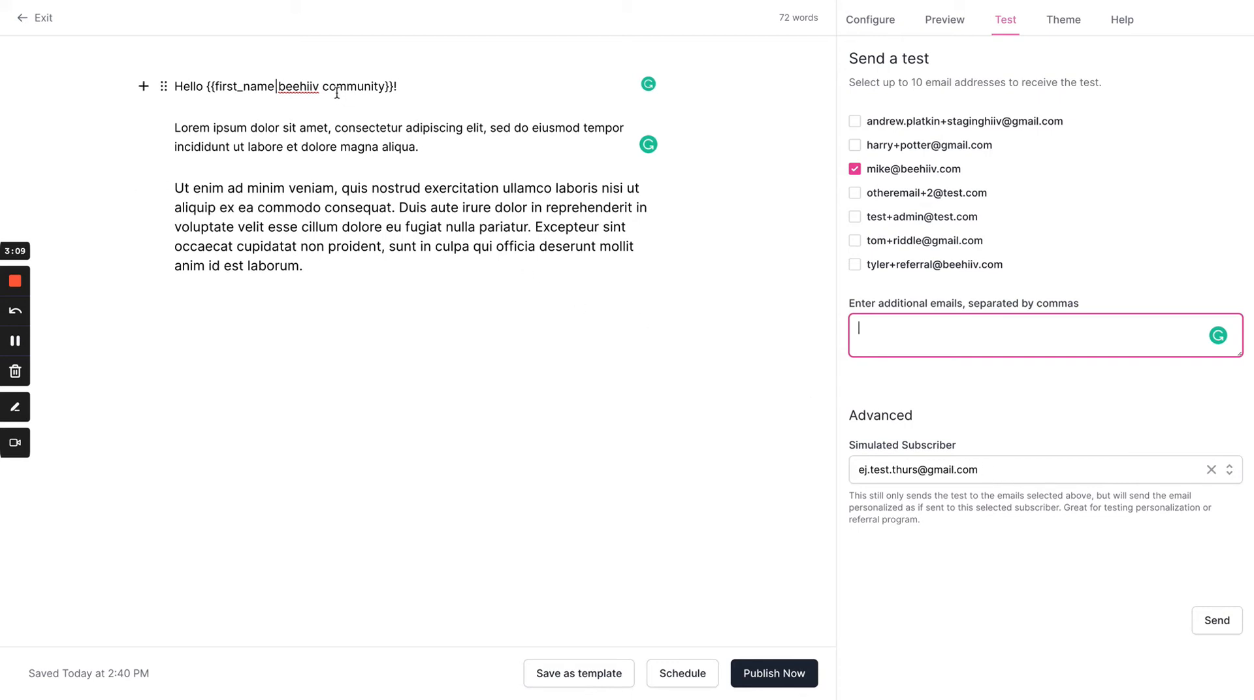
Step: Highlight the fallback text "beehiiv community" in the greeting line to review it, and place the cursor at the line's end
{"action": "left_click_drag", "start_coordinate": [277, 87], "coordinate": [387, 92]}
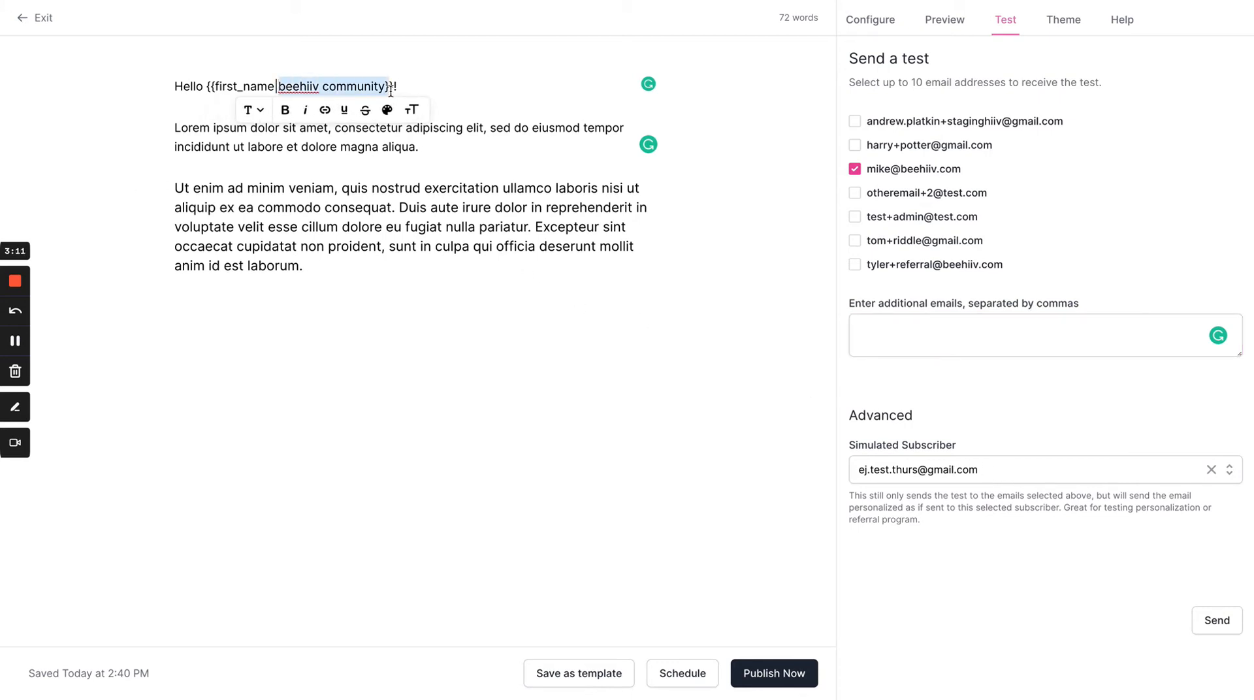
{"action": "left_click", "coordinate": [476, 84]}
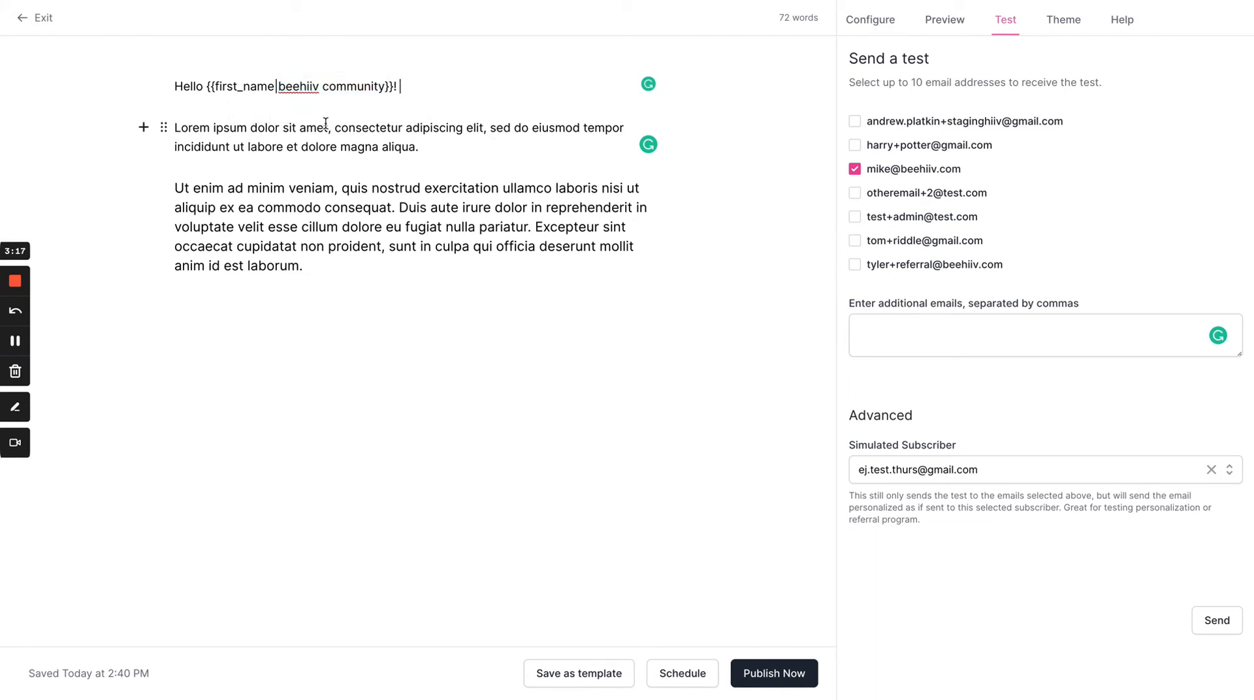
Step: Highlight the whole {{first_name|beehiiv community}} merge tag in the greeting line to review it, and clear the selection
{"action": "left_click", "coordinate": [207, 86]}
{"action": "left_click_drag", "start_coordinate": [207, 85], "coordinate": [394, 86]}
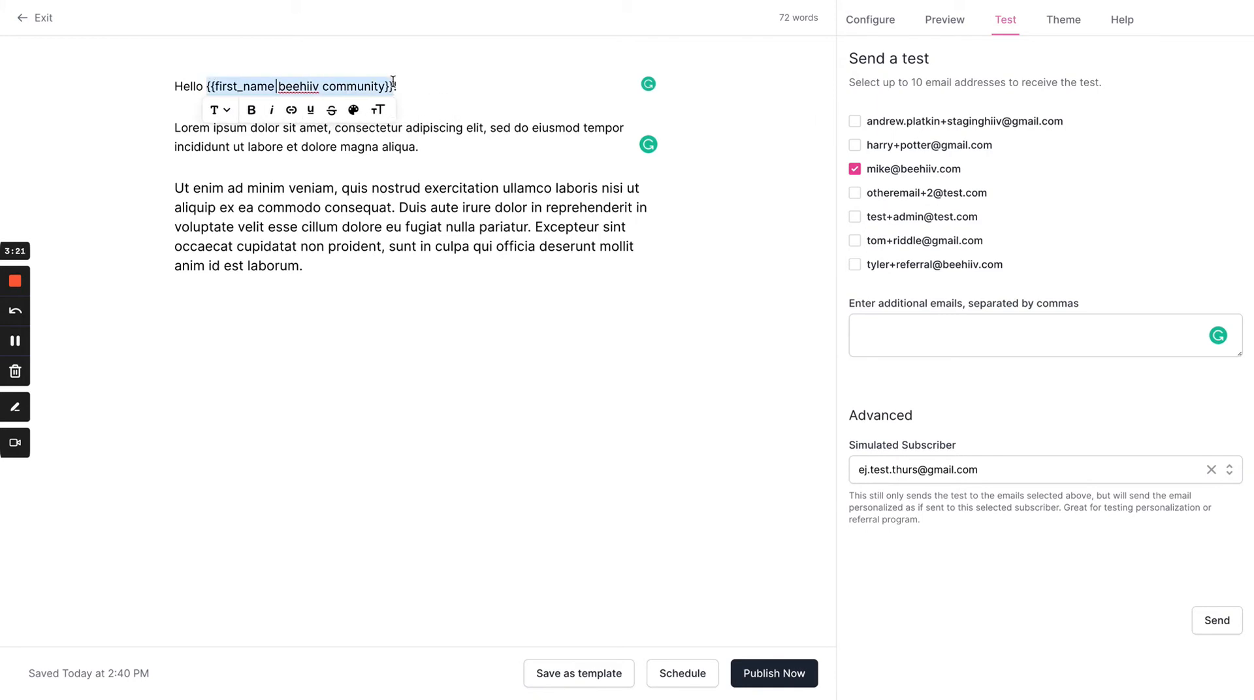
{"action": "left_click", "coordinate": [433, 89]}
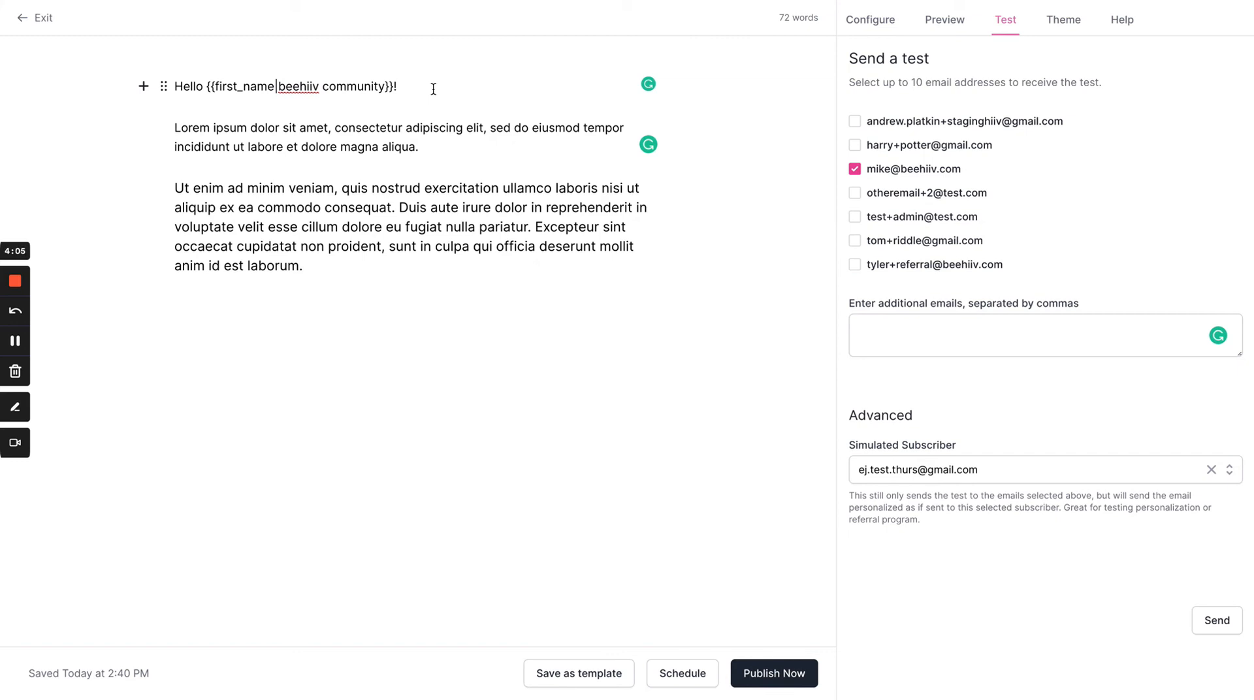
Step: Open the post preview and search for "ej" to choose the Gmail test subscriber as the simulated subscriber
{"action": "left_click", "coordinate": [968, 20]}
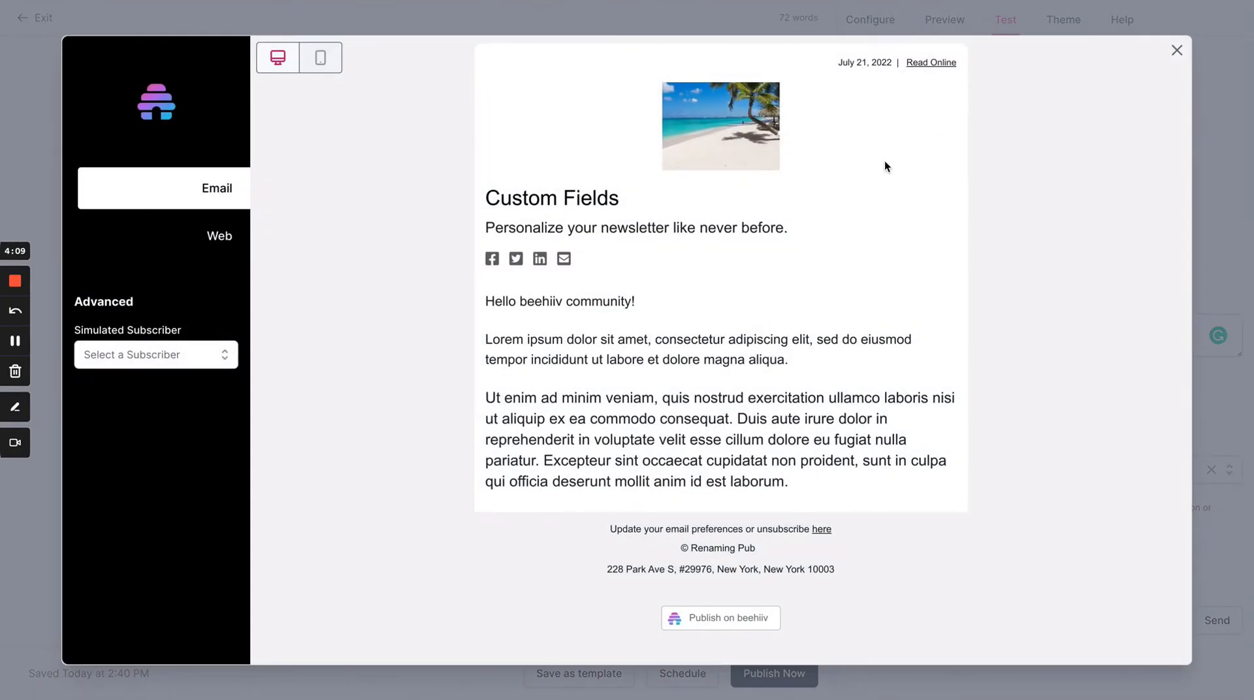
{"action": "left_click", "coordinate": [157, 365]}
{"action": "type", "text": "ej"}
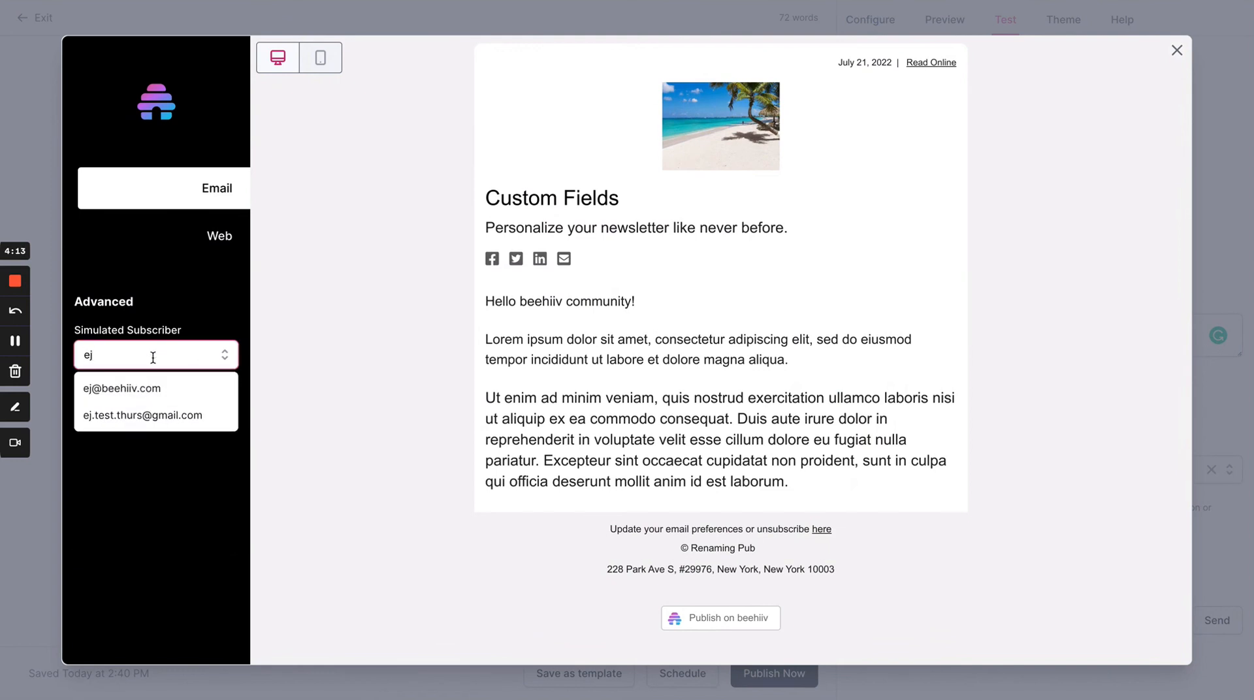
{"action": "left_click", "coordinate": [150, 418]}
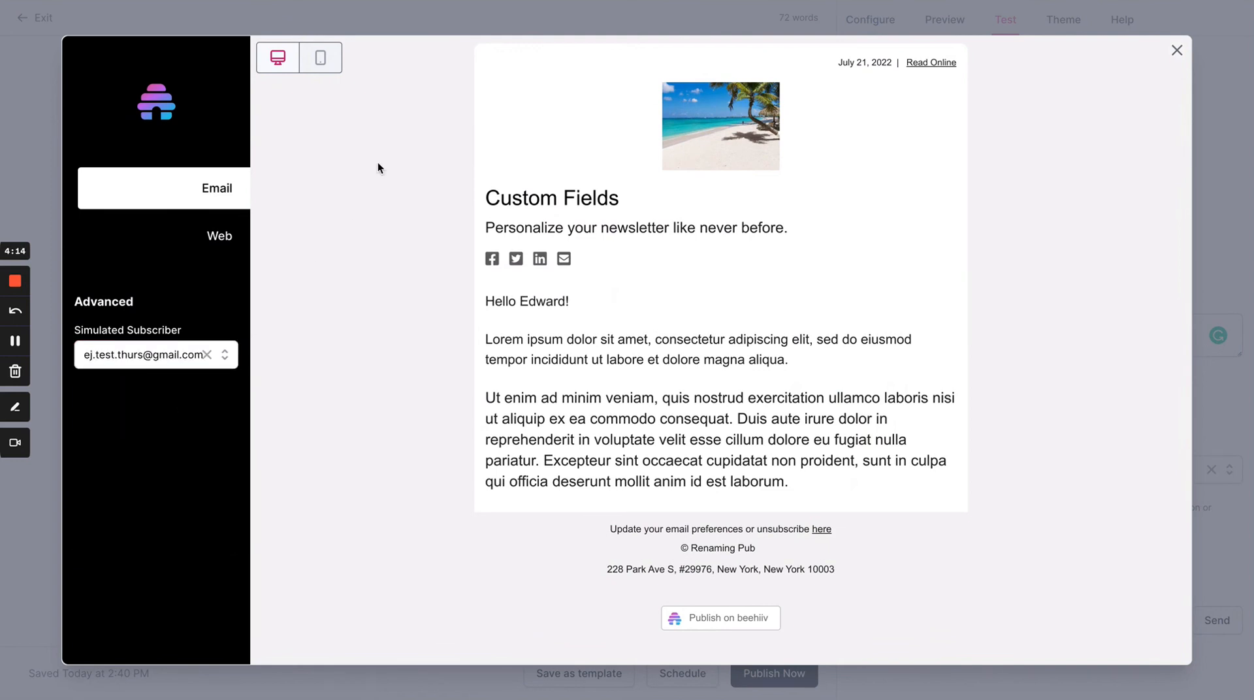
Step: Compare the personalized greeting in the web and email versions of the preview, ending on the web version with the greeting highlighted
{"action": "left_click", "coordinate": [214, 245]}
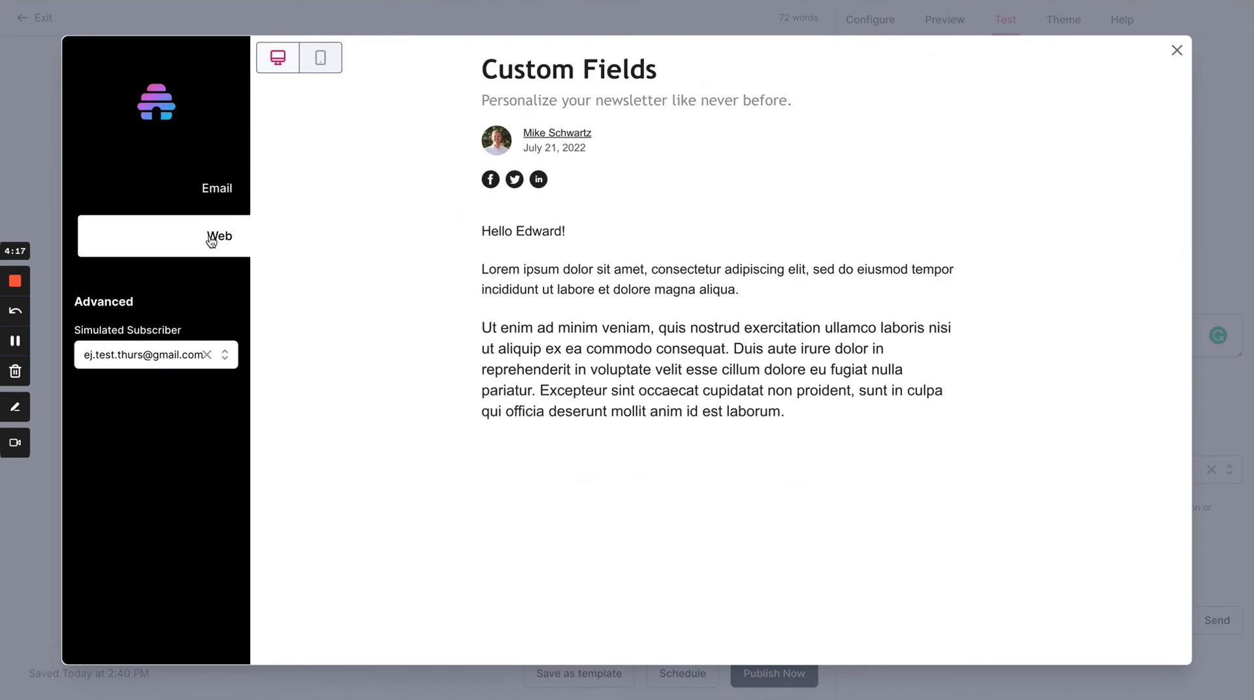
{"action": "left_click", "coordinate": [198, 183]}
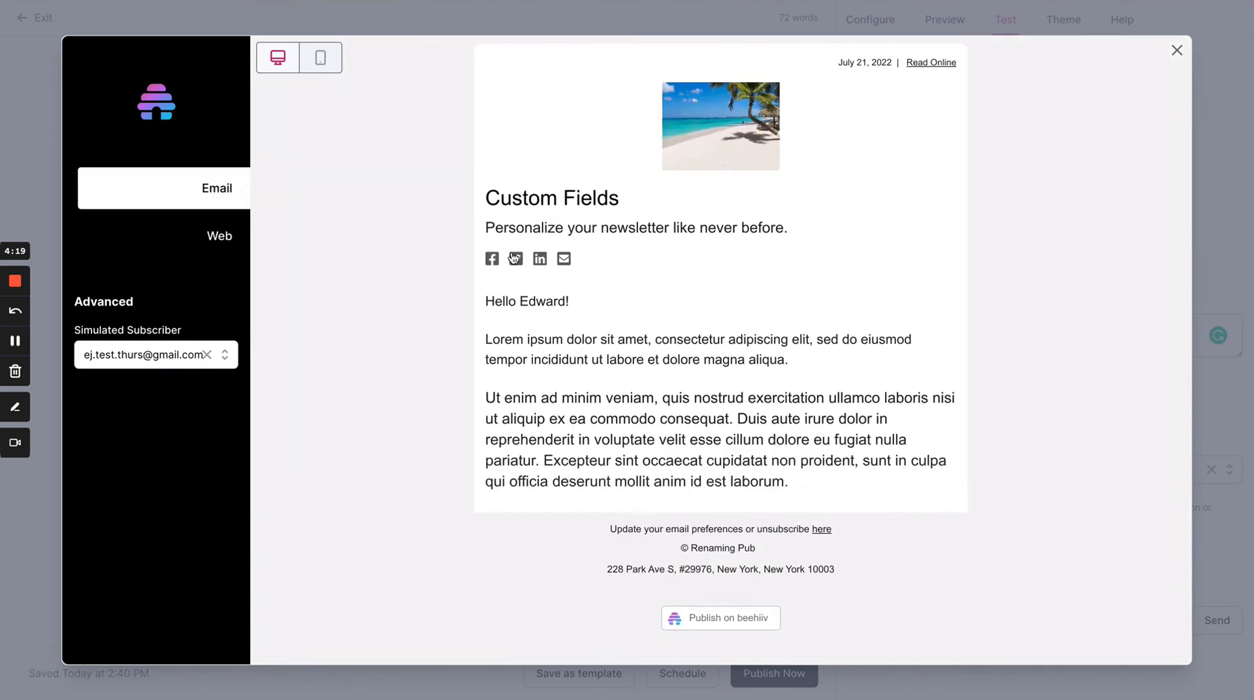
{"action": "left_click", "coordinate": [220, 236]}
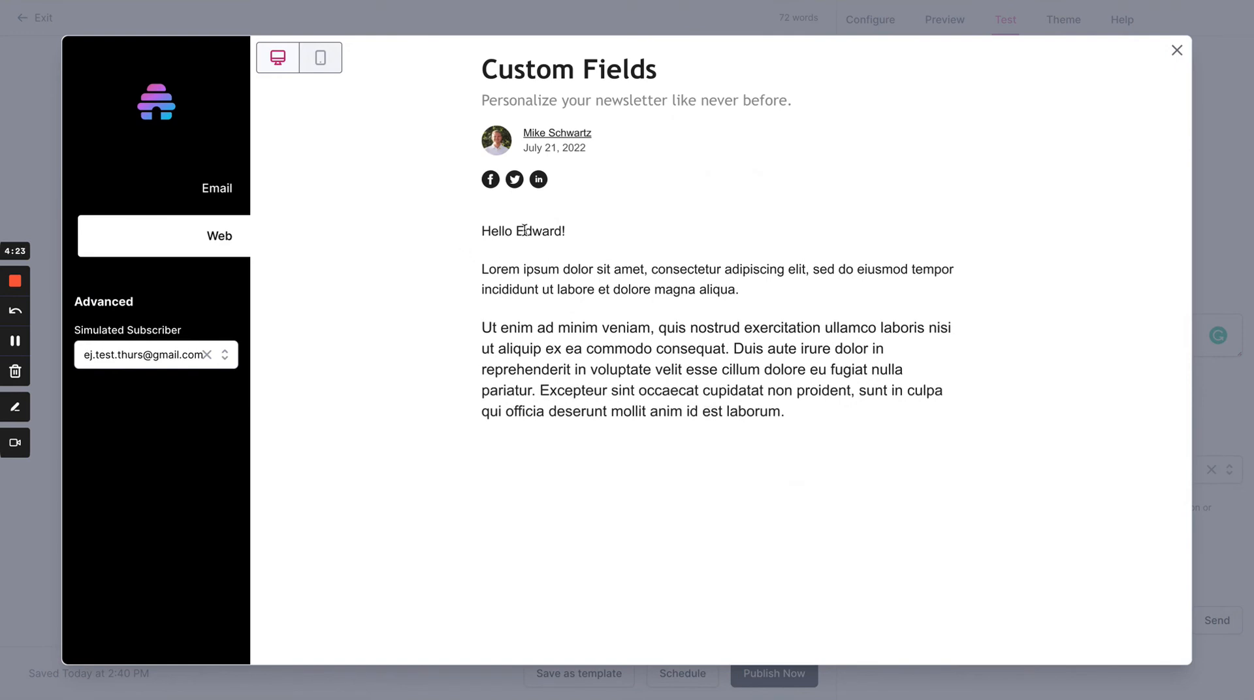
{"action": "triple_click", "coordinate": [523, 230]}
{"action": "double_click", "coordinate": [545, 228]}
Step: Clear the simulated subscriber in the web preview, highlight the post body from the greeting onward to review it, and deselect it
{"action": "left_click", "coordinate": [206, 355]}
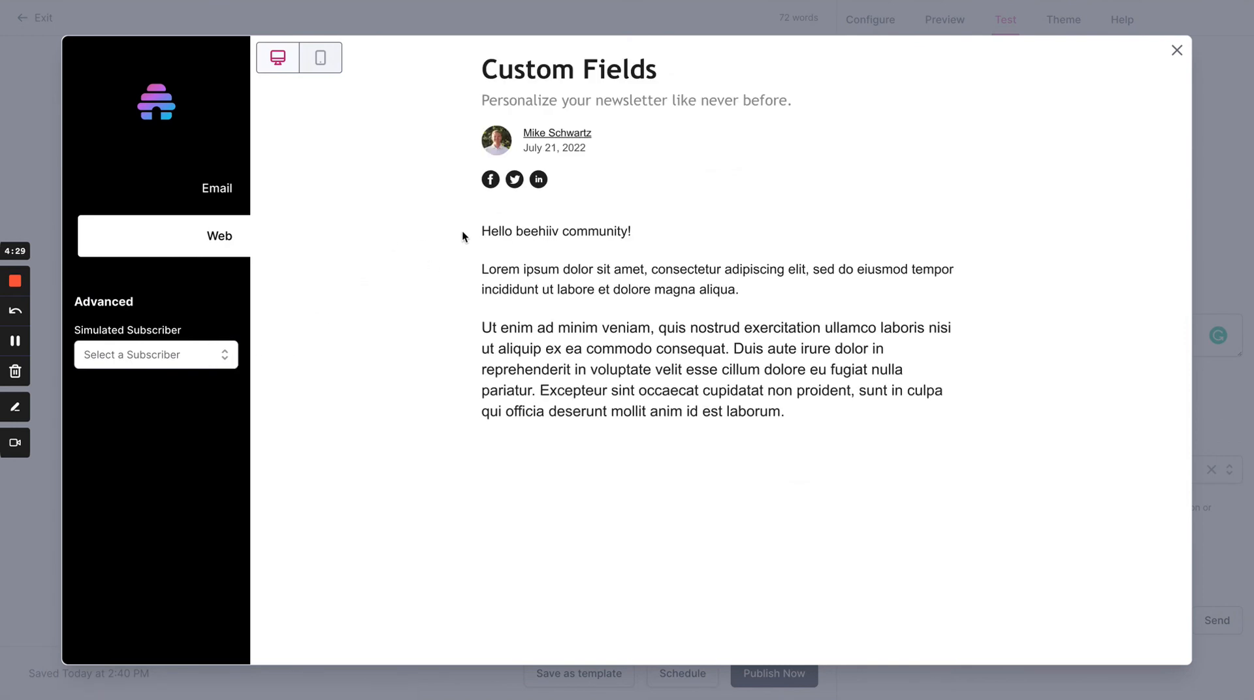
{"action": "left_click_drag", "start_coordinate": [461, 230], "coordinate": [817, 420]}
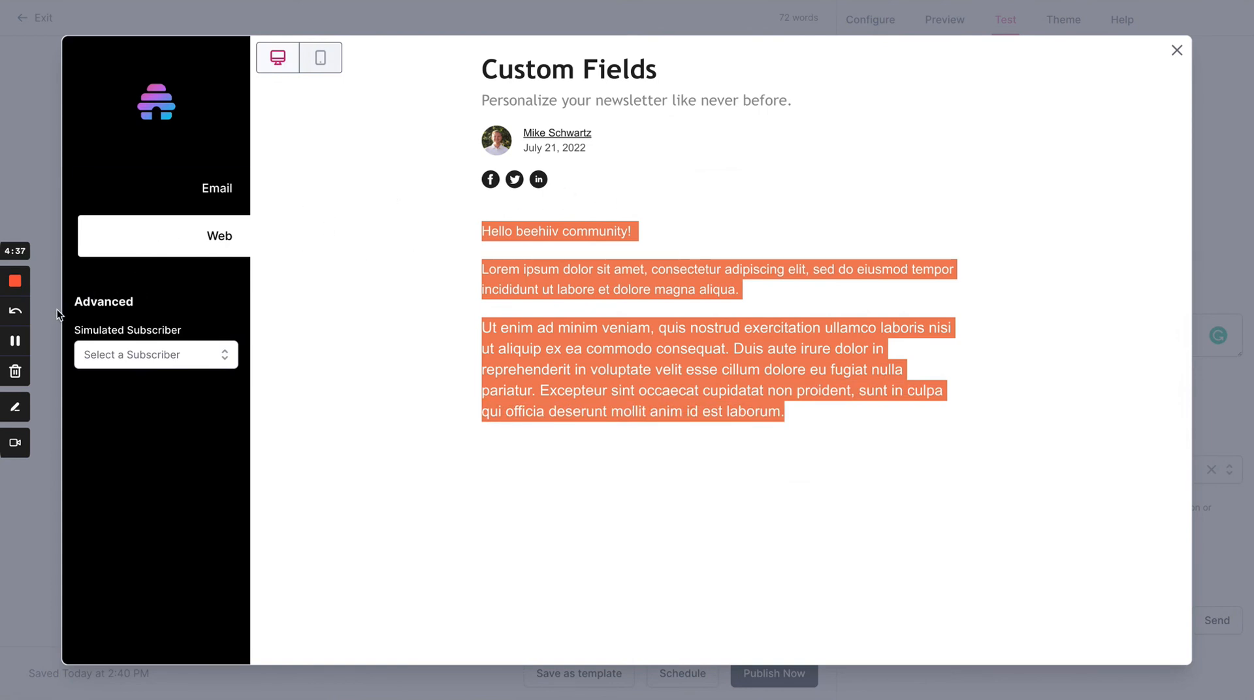
{"action": "left_click", "coordinate": [473, 246]}
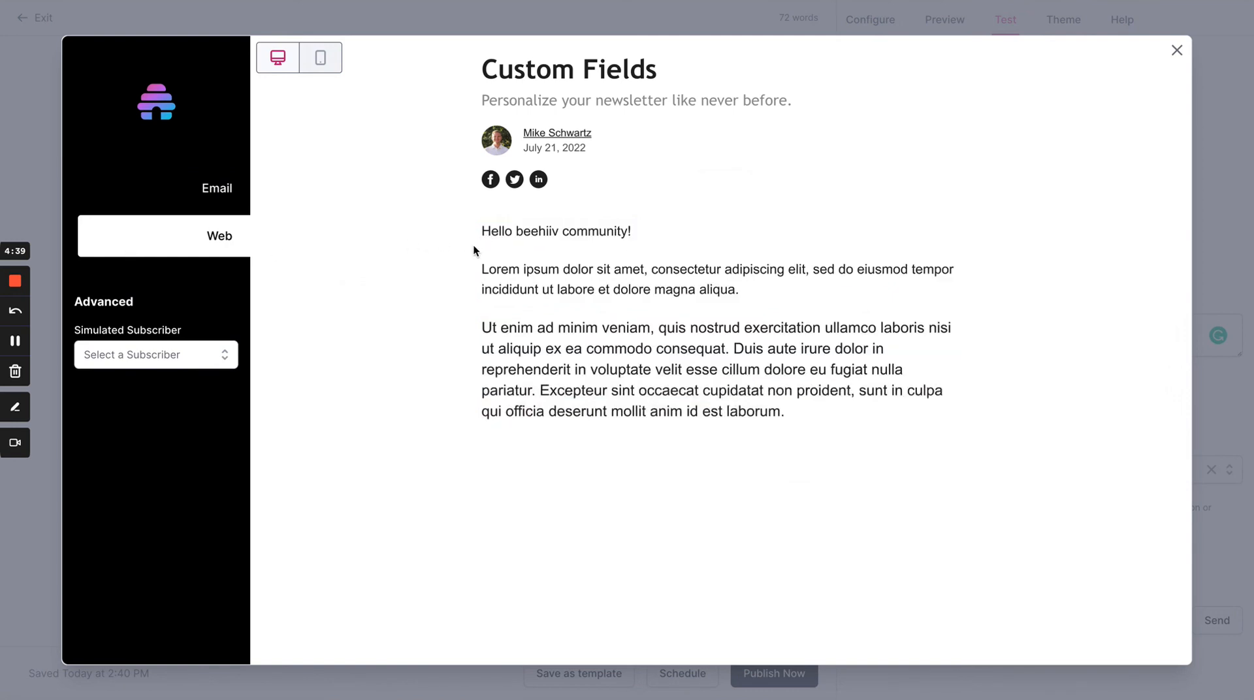